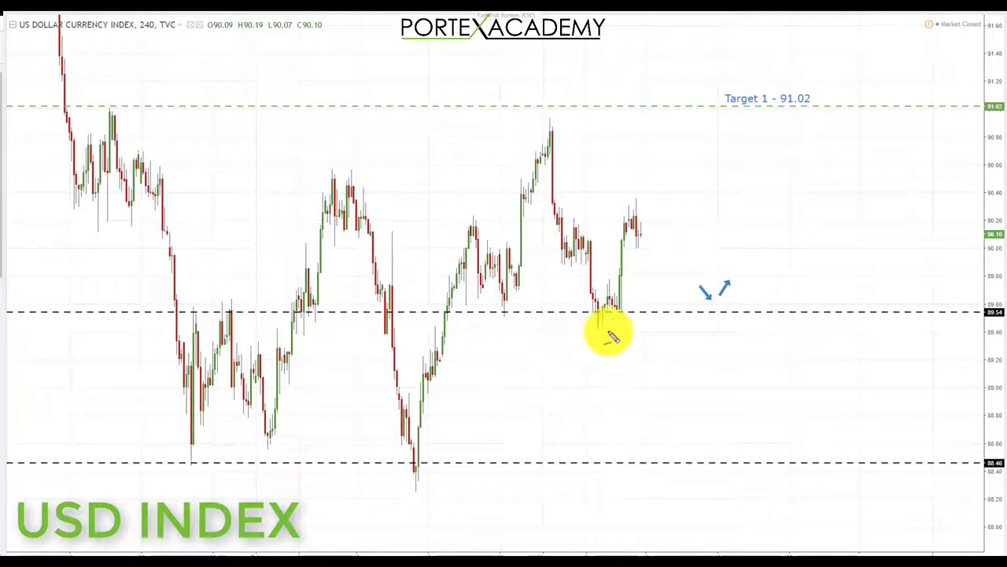
Step: Highlight the 89.54 level and the recent low around it, and mark the consolidation near 90.00 and the current price zone on the USD Index chart
{"action": "left_click_drag", "start_coordinate": [415, 313], "coordinate": [458, 314]}
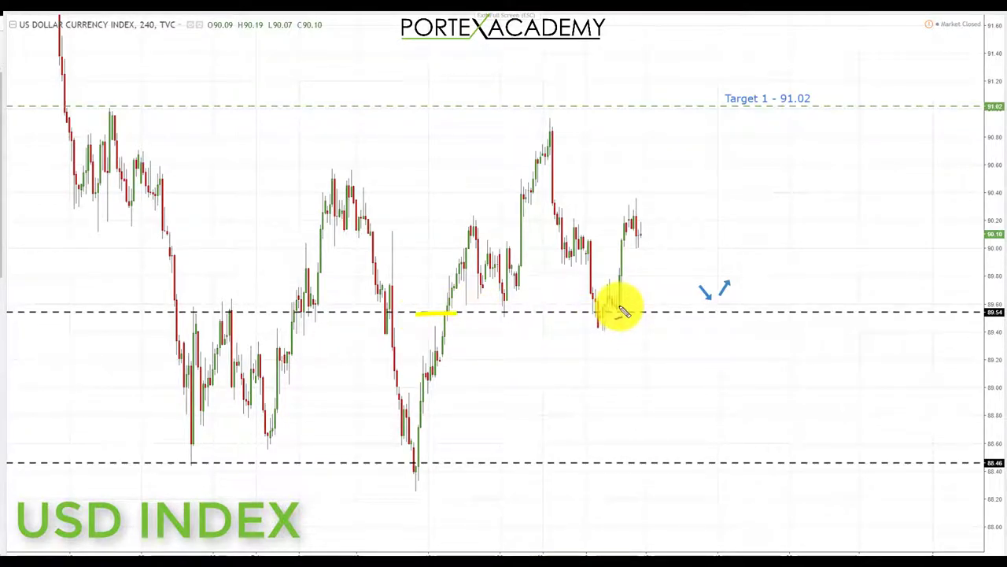
{"action": "mouse_move", "coordinate": [619, 308]}
{"action": "left_mouse_down"}
{"action": "mouse_move", "coordinate": [580, 321]}
{"action": "mouse_move", "coordinate": [622, 321]}
{"action": "mouse_move", "coordinate": [616, 304]}
{"action": "left_mouse_up"}
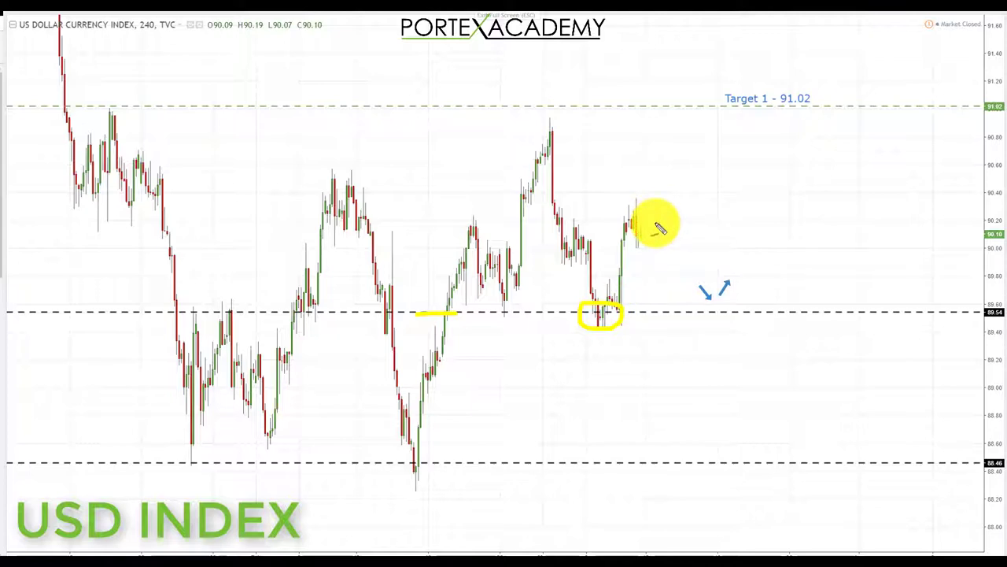
{"action": "left_click_drag", "start_coordinate": [574, 245], "coordinate": [605, 245]}
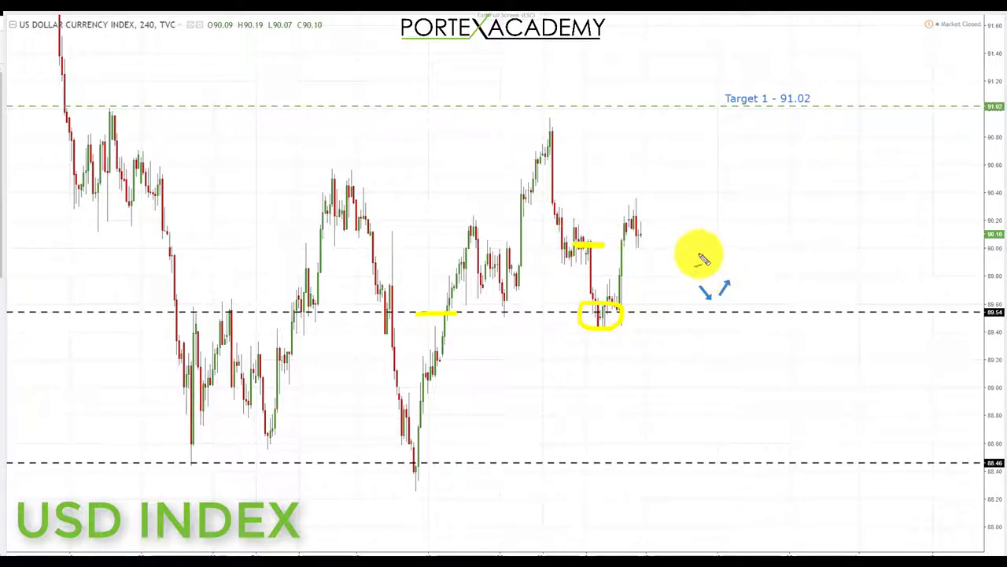
{"action": "left_click_drag", "start_coordinate": [635, 243], "coordinate": [653, 238]}
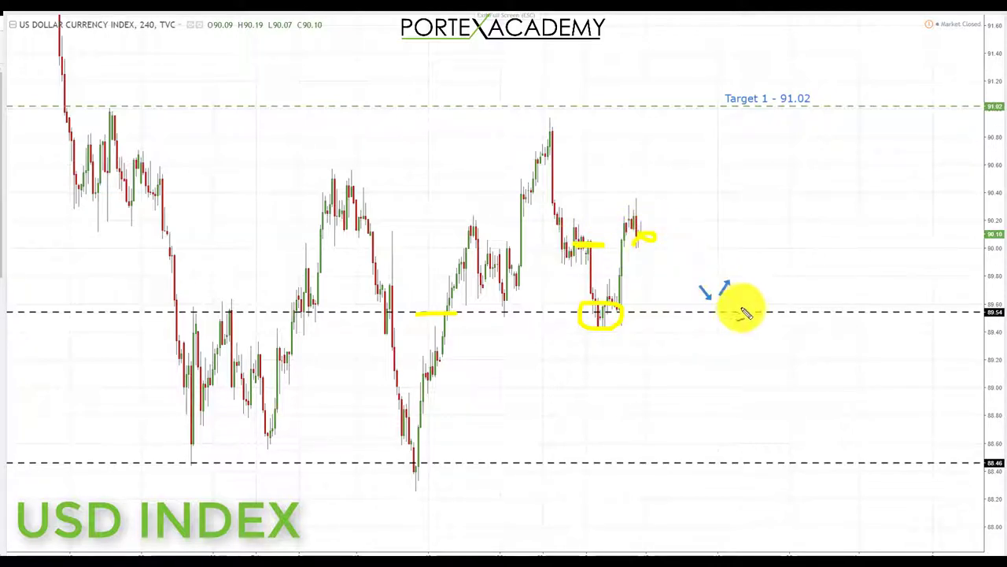
{"action": "mouse_move", "coordinate": [561, 254]}
{"action": "left_mouse_down"}
{"action": "mouse_move", "coordinate": [580, 259]}
{"action": "mouse_move", "coordinate": [596, 236]}
{"action": "mouse_move", "coordinate": [565, 230]}
{"action": "left_mouse_up"}
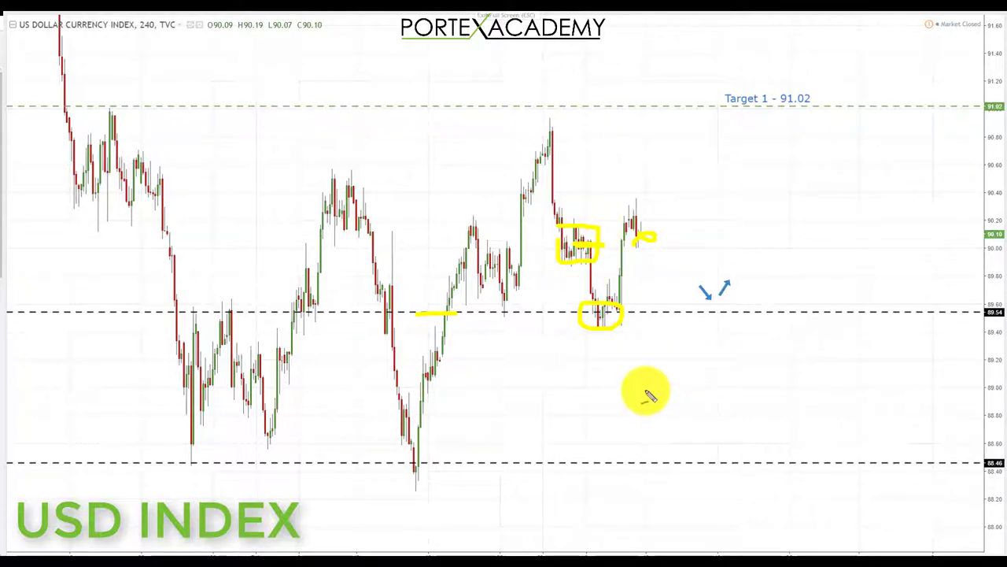
{"action": "mouse_move", "coordinate": [635, 250]}
{"action": "left_mouse_down"}
{"action": "mouse_move", "coordinate": [645, 225]}
{"action": "mouse_move", "coordinate": [655, 245]}
{"action": "left_mouse_up"}
{"action": "left_click_drag", "start_coordinate": [606, 313], "coordinate": [602, 305]}
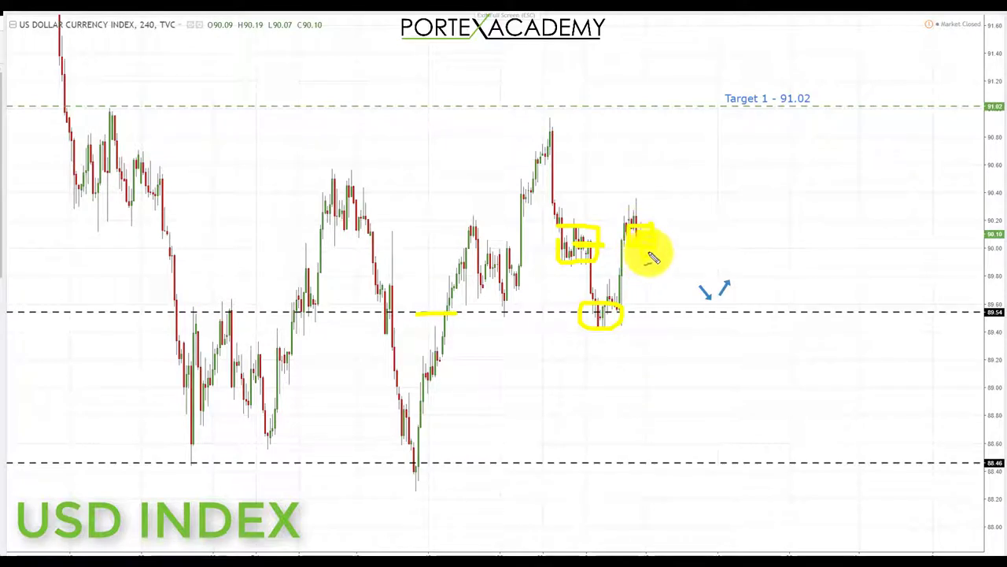
Step: Draw the projected pullback to a circled zone just above 89.54 with an arrow up to Target 1, and underline the 91.02 target
{"action": "left_click_drag", "start_coordinate": [665, 273], "coordinate": [672, 284]}
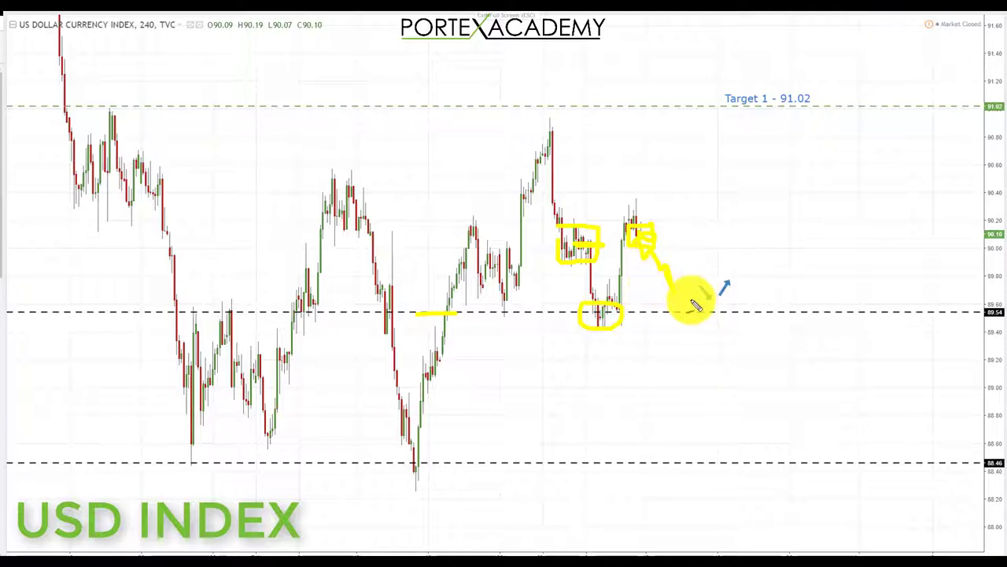
{"action": "mouse_move", "coordinate": [688, 285]}
{"action": "left_mouse_down"}
{"action": "mouse_move", "coordinate": [659, 288]}
{"action": "mouse_move", "coordinate": [670, 304]}
{"action": "mouse_move", "coordinate": [664, 280]}
{"action": "left_mouse_up"}
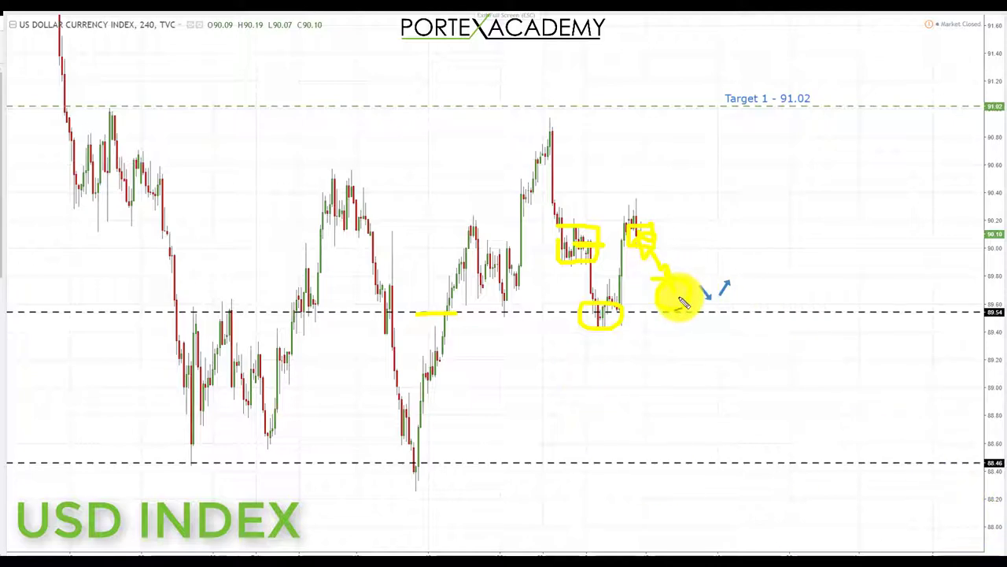
{"action": "mouse_move", "coordinate": [684, 302]}
{"action": "left_mouse_down"}
{"action": "mouse_move", "coordinate": [693, 128]}
{"action": "mouse_move", "coordinate": [709, 143]}
{"action": "left_mouse_up"}
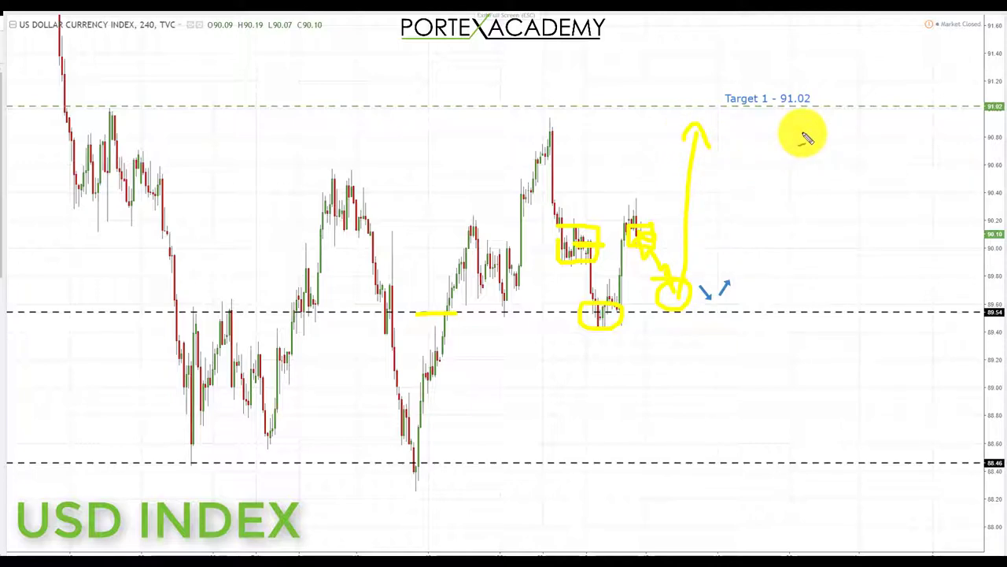
{"action": "left_click_drag", "start_coordinate": [779, 111], "coordinate": [823, 109]}
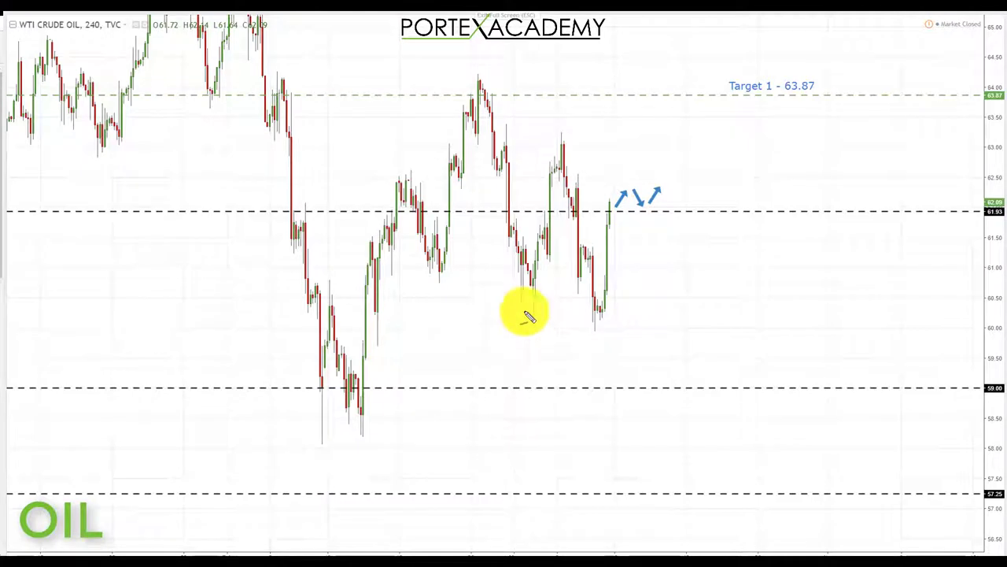
Step: Trace the recent price swings on the WTI crude oil chart and highlight the 61.93 and 63.87 levels with horizontal lines
{"action": "left_click_drag", "start_coordinate": [533, 295], "coordinate": [543, 247]}
{"action": "left_click_drag", "start_coordinate": [497, 213], "coordinate": [515, 212]}
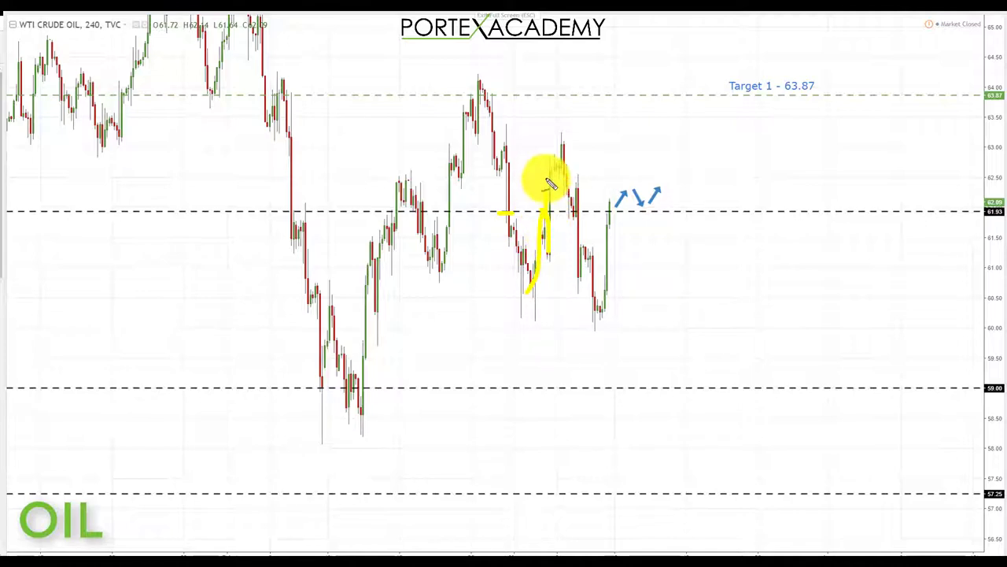
{"action": "left_click_drag", "start_coordinate": [553, 157], "coordinate": [603, 309]}
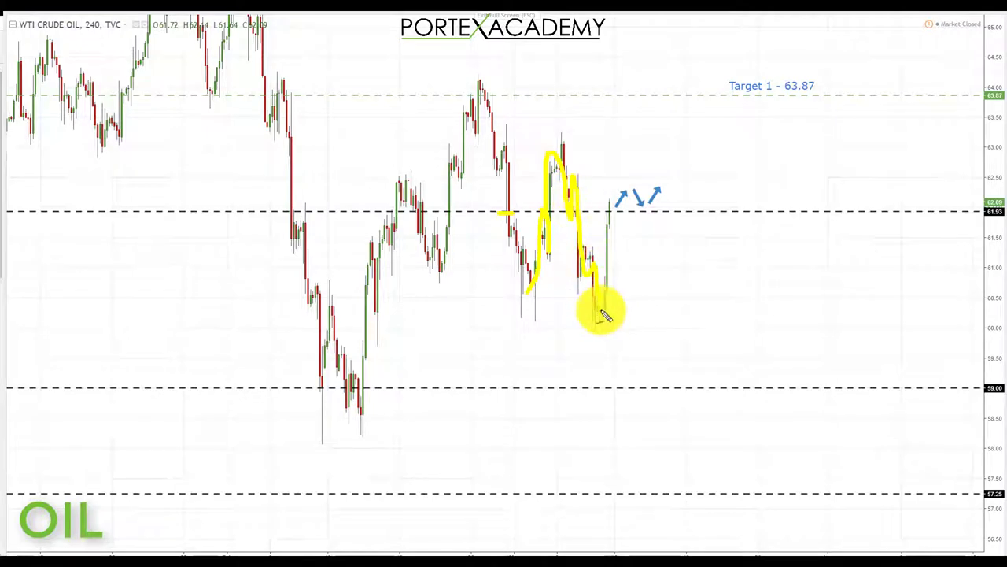
{"action": "left_click_drag", "start_coordinate": [612, 274], "coordinate": [610, 206]}
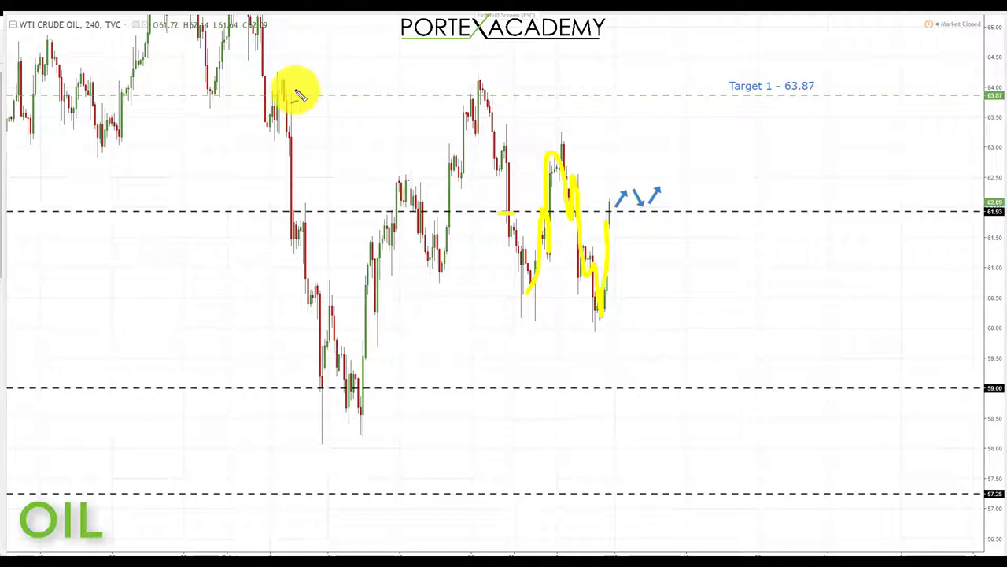
{"action": "left_click_drag", "start_coordinate": [276, 96], "coordinate": [726, 96]}
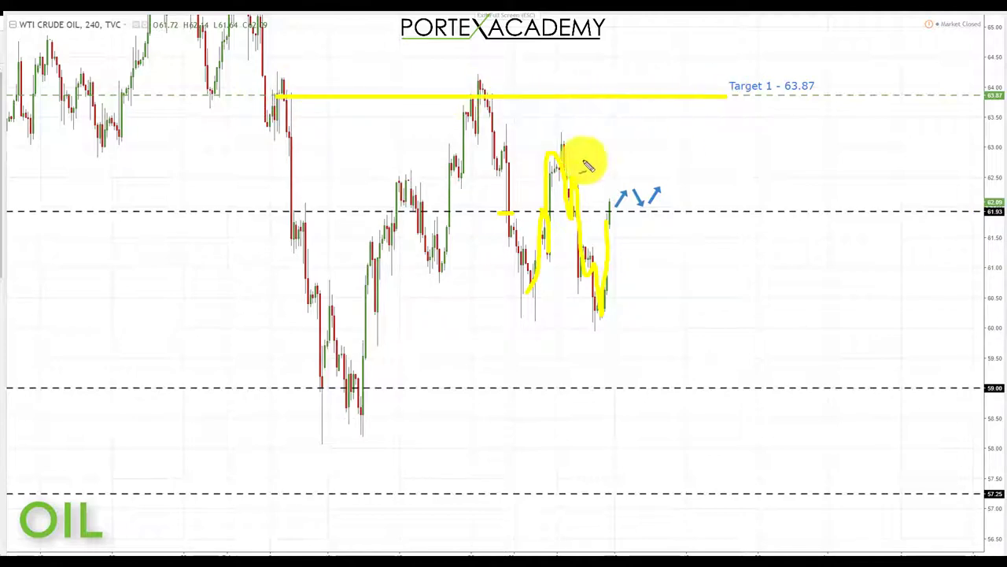
{"action": "left_click_drag", "start_coordinate": [295, 213], "coordinate": [727, 213]}
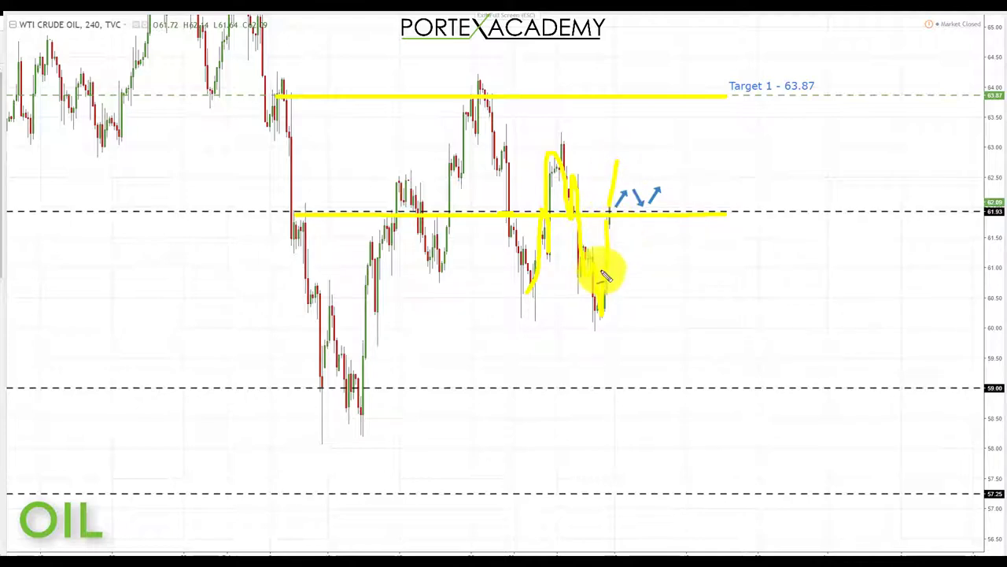
Step: Sketch the false-break and retest scenarios at 61.93 with an arrow up from the boxed retest zone to Target 1, and underline 63.87
{"action": "left_click_drag", "start_coordinate": [621, 211], "coordinate": [634, 284]}
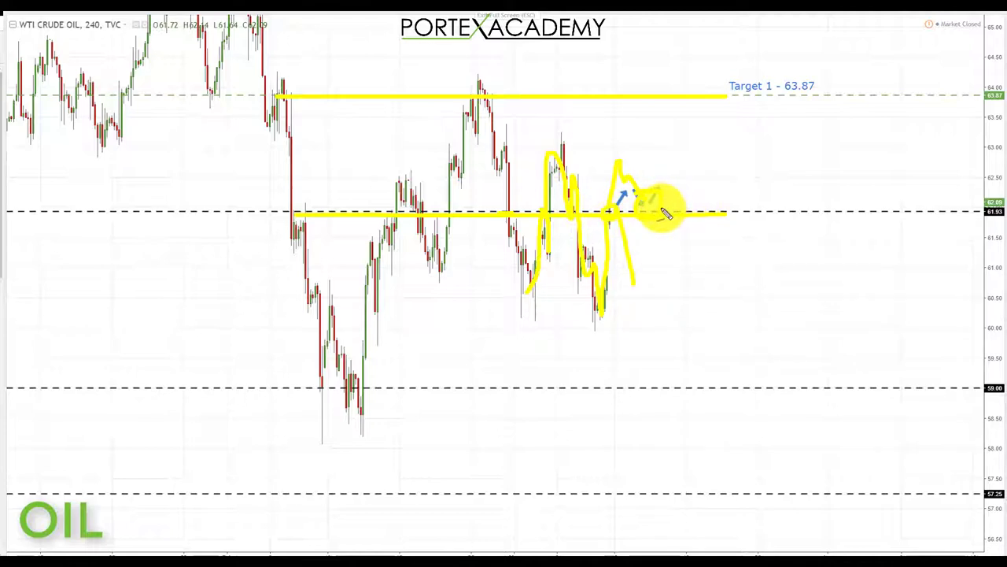
{"action": "mouse_move", "coordinate": [671, 206]}
{"action": "left_mouse_down"}
{"action": "mouse_move", "coordinate": [696, 134]}
{"action": "mouse_move", "coordinate": [680, 117]}
{"action": "mouse_move", "coordinate": [711, 135]}
{"action": "left_mouse_up"}
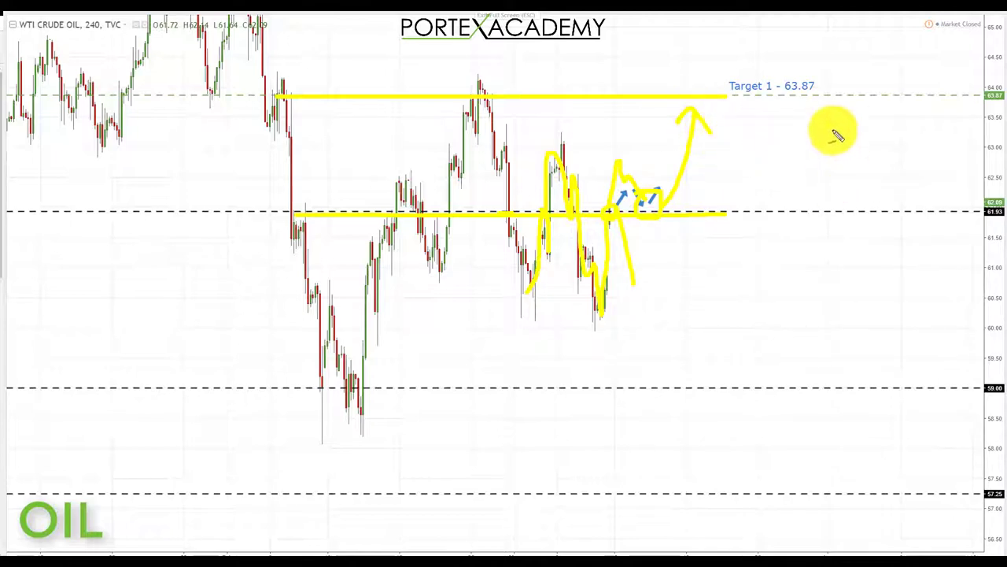
{"action": "left_click_drag", "start_coordinate": [780, 102], "coordinate": [833, 97]}
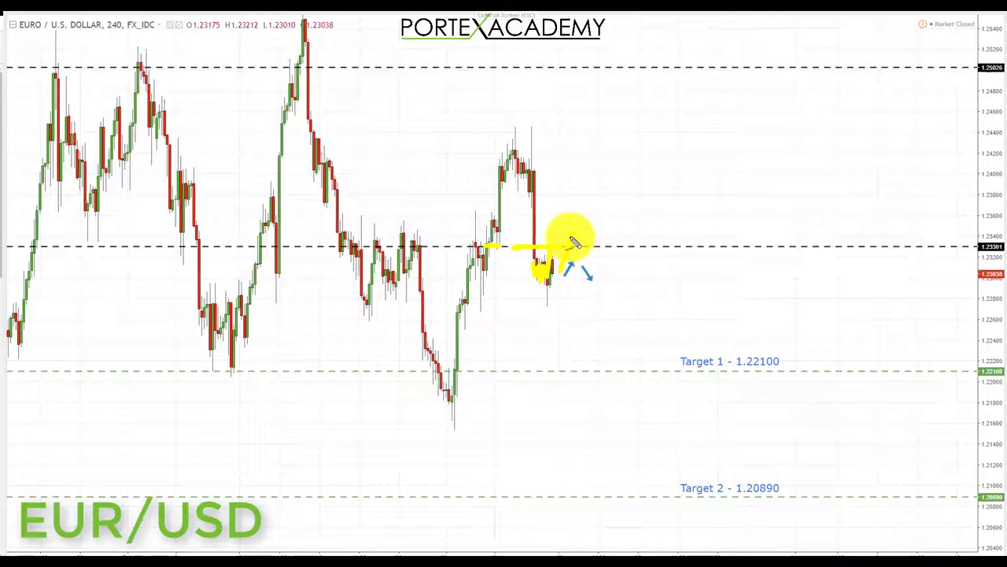
Step: Circle the retest zone just below 1.23301 on the EUR/USD chart and draw an arrow from it down to Target 1
{"action": "left_click_drag", "start_coordinate": [575, 233], "coordinate": [561, 271]}
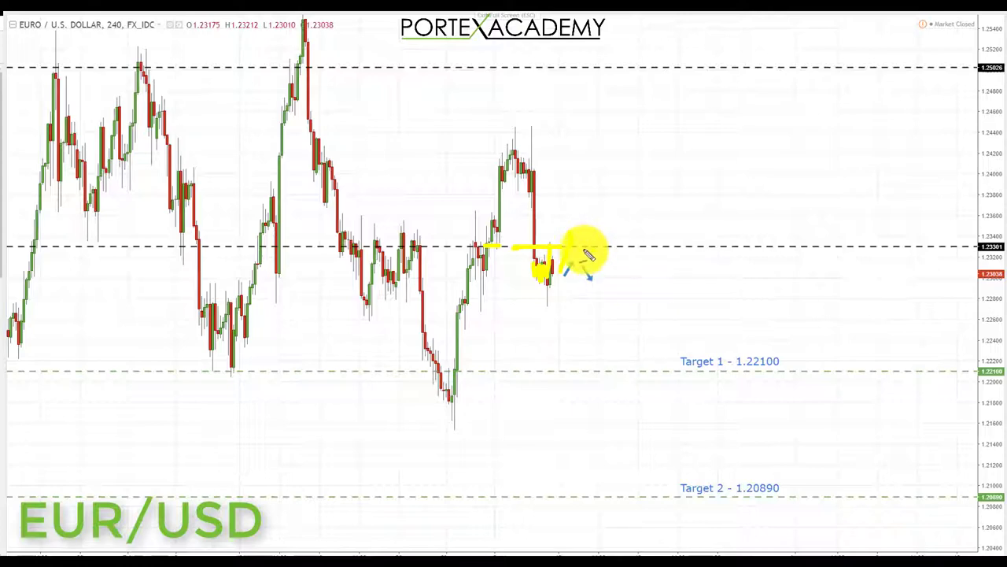
{"action": "mouse_move", "coordinate": [592, 283]}
{"action": "left_mouse_down"}
{"action": "mouse_move", "coordinate": [612, 254]}
{"action": "mouse_move", "coordinate": [596, 246]}
{"action": "left_mouse_up"}
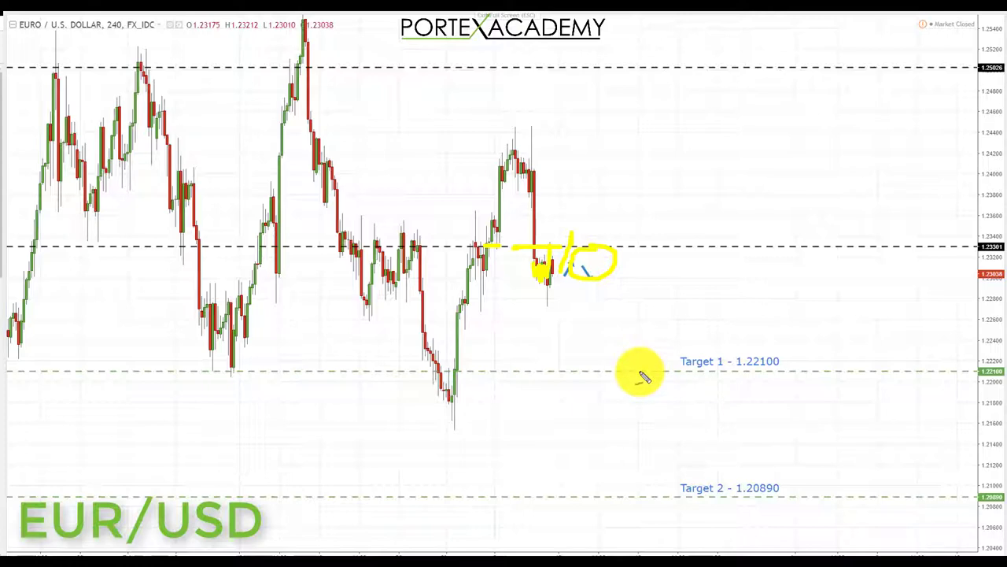
{"action": "mouse_move", "coordinate": [582, 266]}
{"action": "left_mouse_down"}
{"action": "mouse_move", "coordinate": [618, 355]}
{"action": "mouse_move", "coordinate": [603, 354]}
{"action": "mouse_move", "coordinate": [636, 355]}
{"action": "left_mouse_up"}
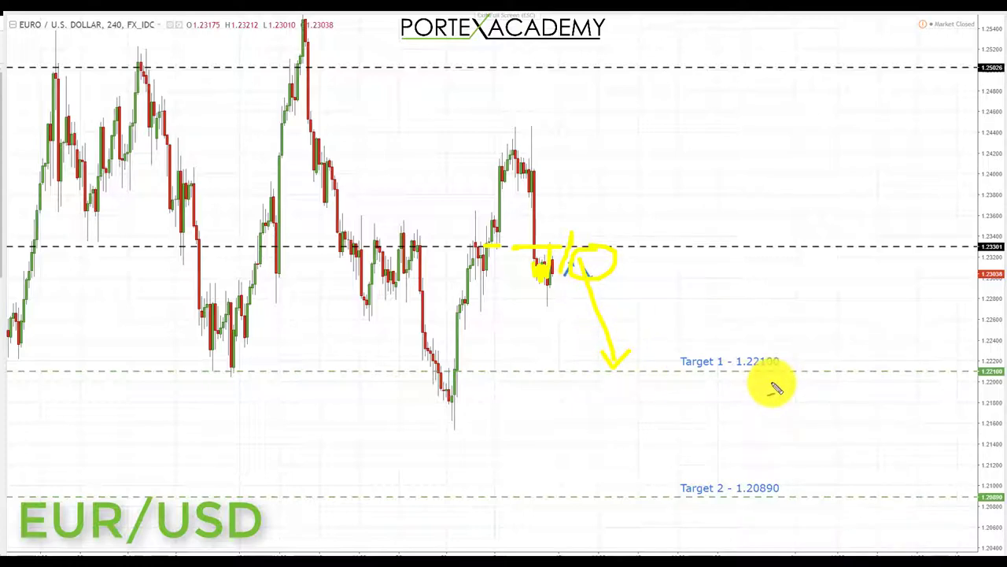
Step: Extend the projected EUR/USD decline from Target 1 to Target 2, and underline the target prices 1.22100 and 1.20890
{"action": "left_click_drag", "start_coordinate": [735, 384], "coordinate": [797, 385]}
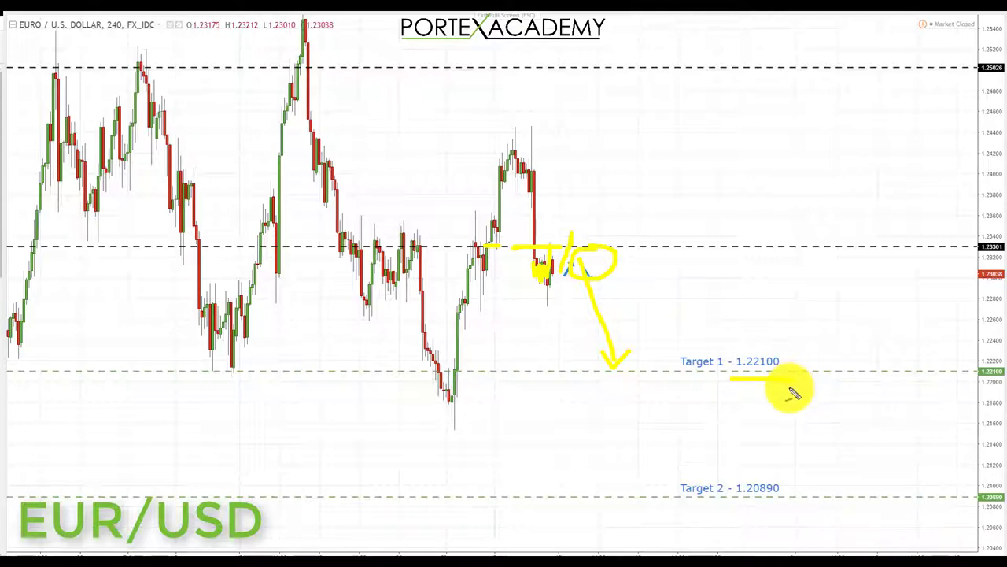
{"action": "mouse_move", "coordinate": [615, 410]}
{"action": "left_mouse_down"}
{"action": "mouse_move", "coordinate": [648, 382]}
{"action": "mouse_move", "coordinate": [671, 472]}
{"action": "mouse_move", "coordinate": [683, 452]}
{"action": "left_mouse_up"}
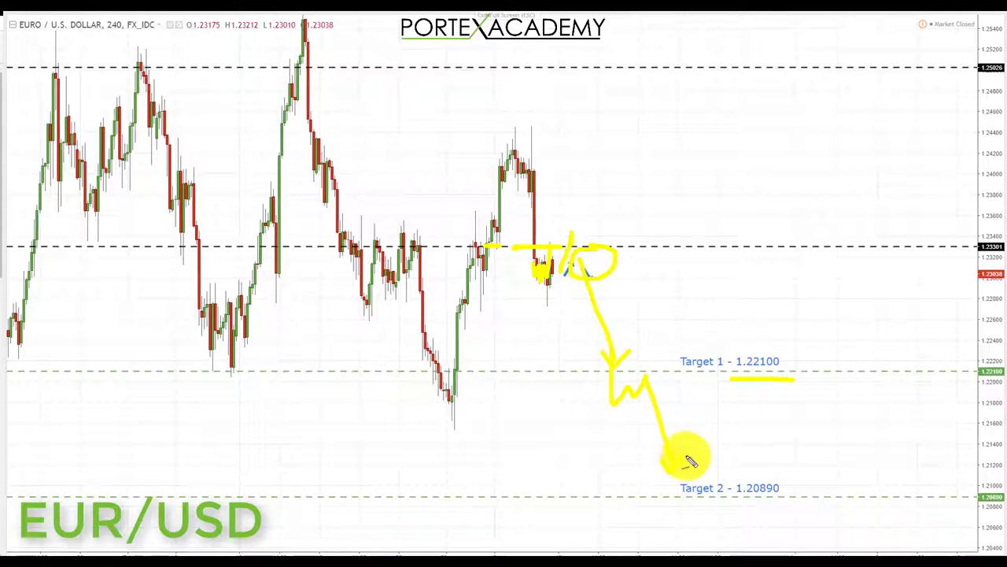
{"action": "left_click_drag", "start_coordinate": [737, 502], "coordinate": [793, 502]}
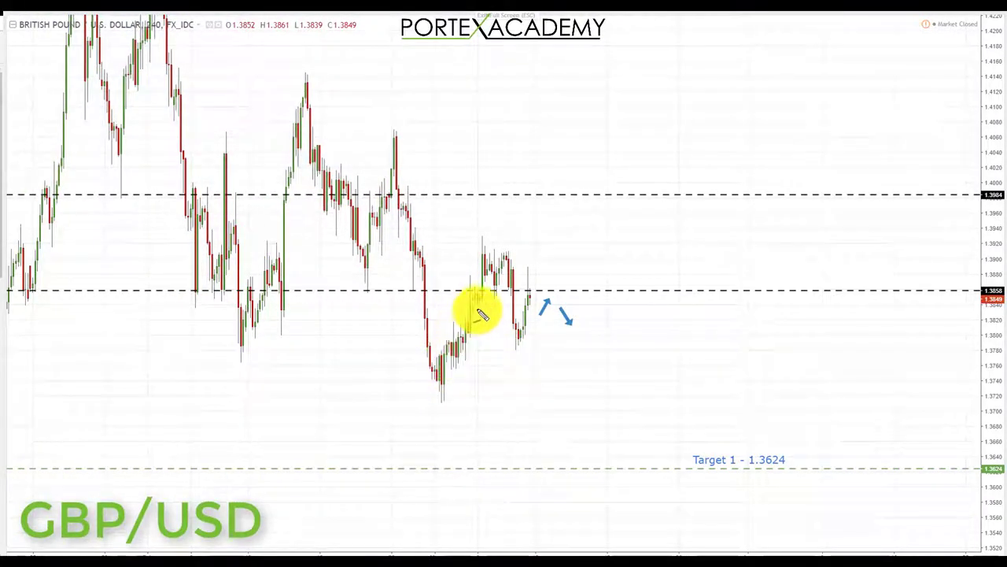
Step: Highlight the 1.3858 level on the GBP/USD chart and trace the recent price swings around it
{"action": "left_click_drag", "start_coordinate": [364, 289], "coordinate": [471, 298]}
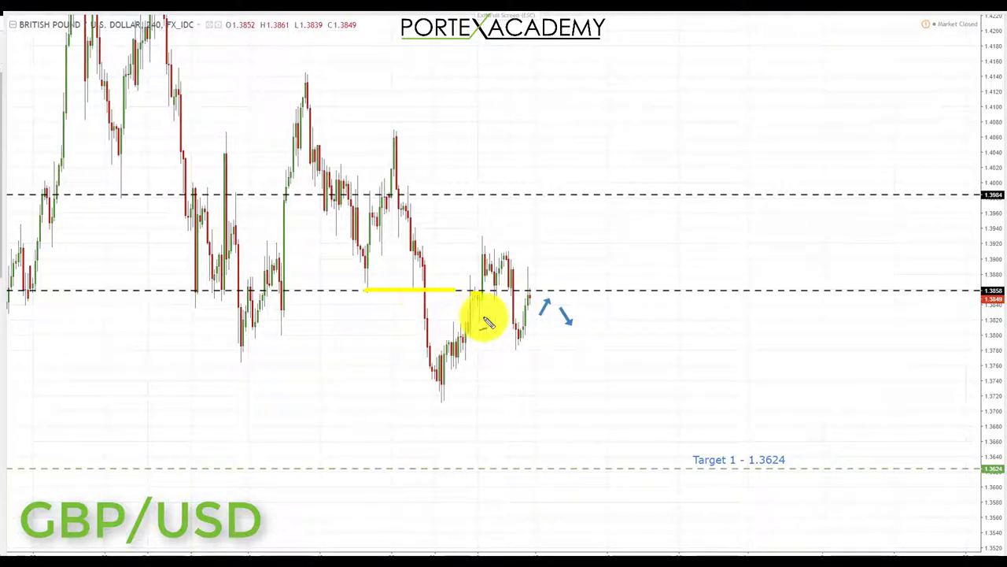
{"action": "left_click_drag", "start_coordinate": [475, 314], "coordinate": [483, 237]}
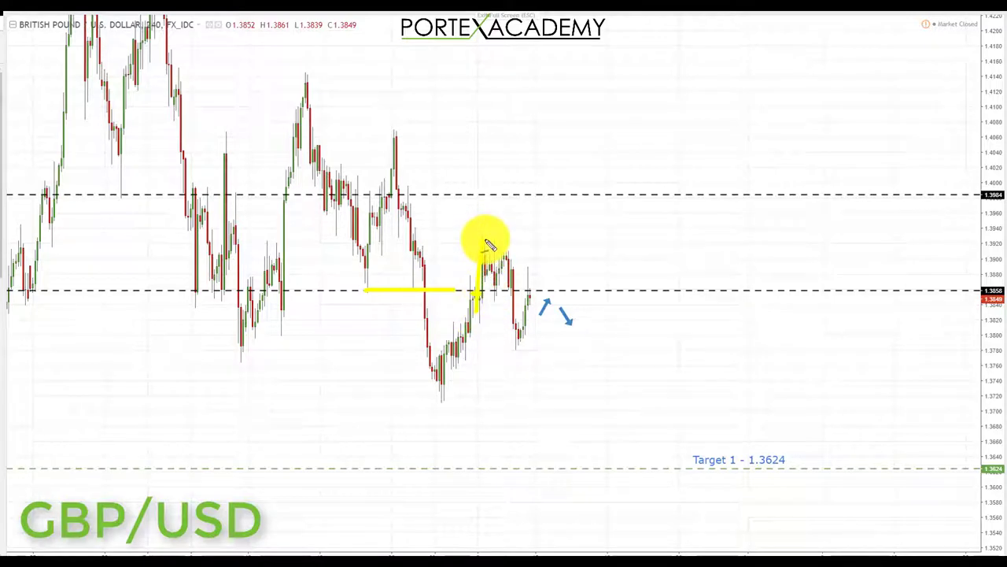
{"action": "left_click_drag", "start_coordinate": [483, 240], "coordinate": [512, 300]}
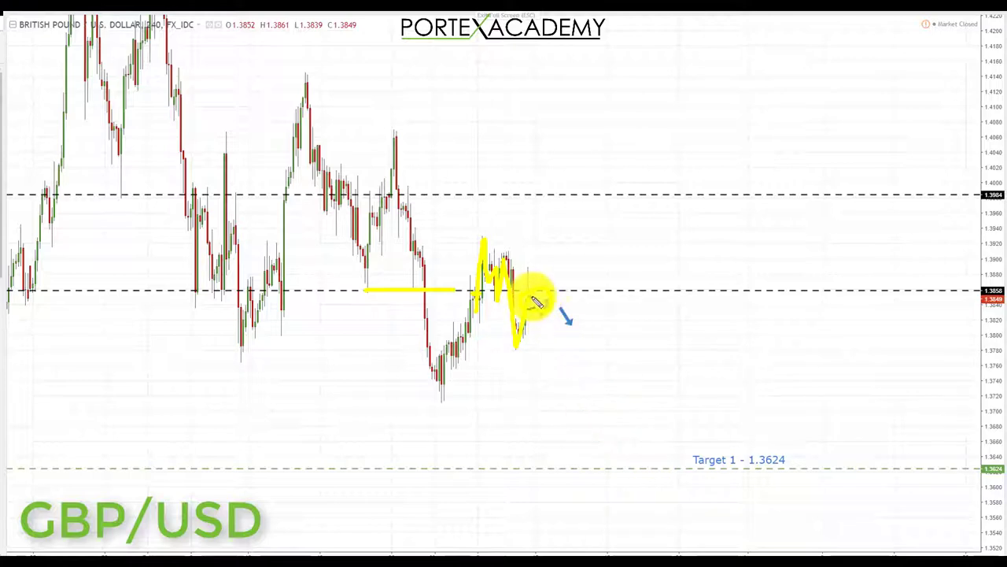
Step: Draw the projected GBP/USD decline from just below 1.3858 toward Target 1 and underline the 1.3624 target
{"action": "mouse_move", "coordinate": [535, 300]}
{"action": "left_mouse_down"}
{"action": "mouse_move", "coordinate": [596, 446]}
{"action": "mouse_move", "coordinate": [583, 446]}
{"action": "mouse_move", "coordinate": [602, 460]}
{"action": "mouse_move", "coordinate": [615, 438]}
{"action": "left_mouse_up"}
{"action": "left_click_drag", "start_coordinate": [718, 479], "coordinate": [803, 479]}
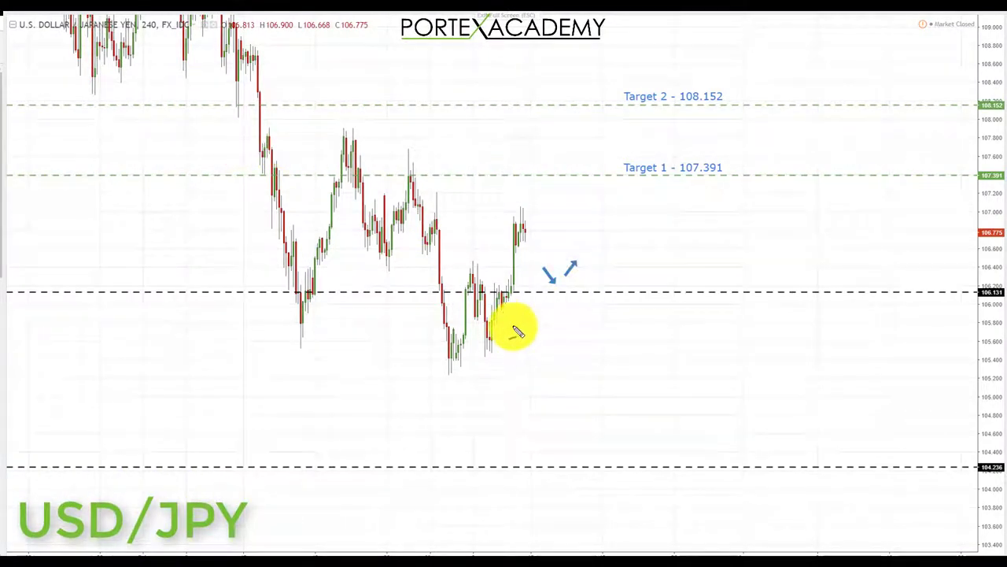
Step: Highlight the 106.131 and 107.391 levels on the USD/JPY chart and trace the latest rally through 106.131
{"action": "left_click_drag", "start_coordinate": [420, 294], "coordinate": [581, 292]}
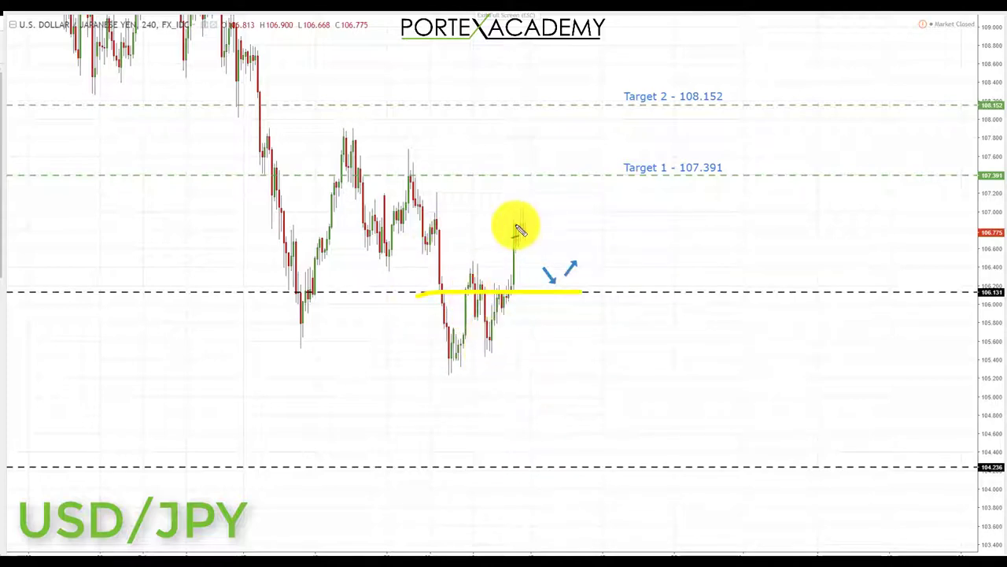
{"action": "mouse_move", "coordinate": [486, 332]}
{"action": "left_mouse_down"}
{"action": "mouse_move", "coordinate": [507, 303]}
{"action": "mouse_move", "coordinate": [517, 225]}
{"action": "left_mouse_up"}
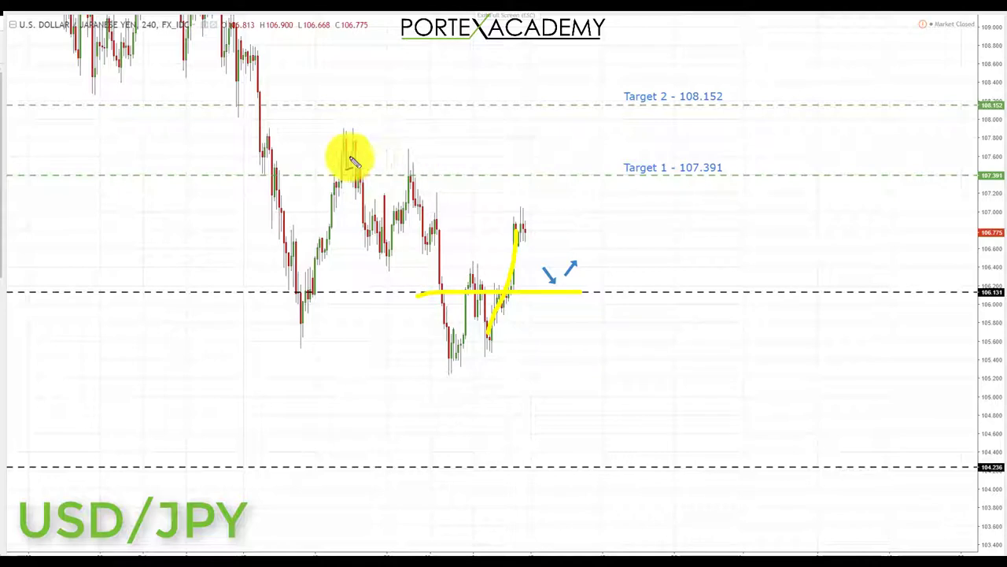
{"action": "left_click_drag", "start_coordinate": [437, 173], "coordinate": [594, 174]}
{"action": "left_click_drag", "start_coordinate": [397, 296], "coordinate": [581, 295]}
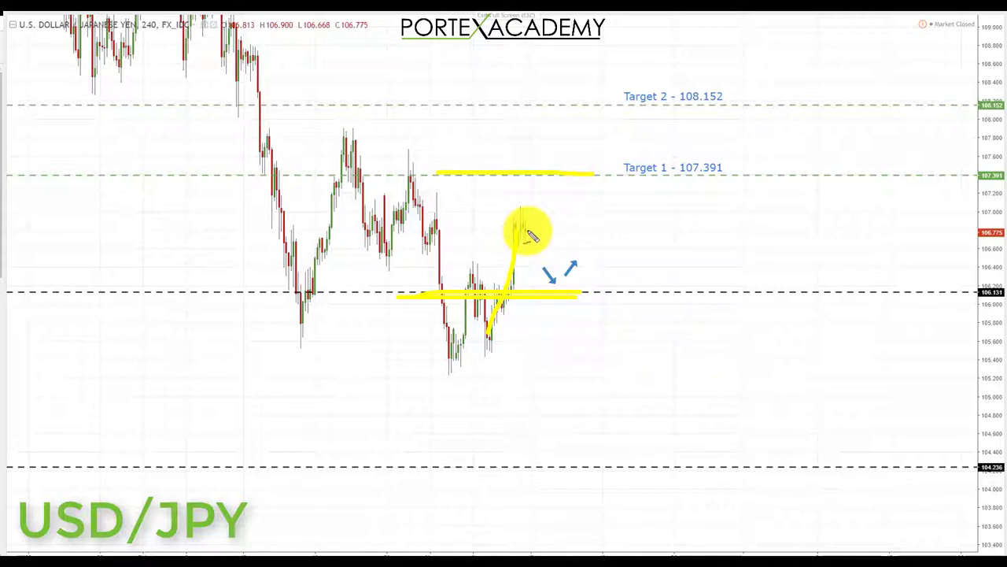
Step: Sketch the expected USD/JPY pullback toward 106.131 and an example rally-pullback-rally pattern in the empty area beside the price
{"action": "left_click_drag", "start_coordinate": [532, 236], "coordinate": [556, 280]}
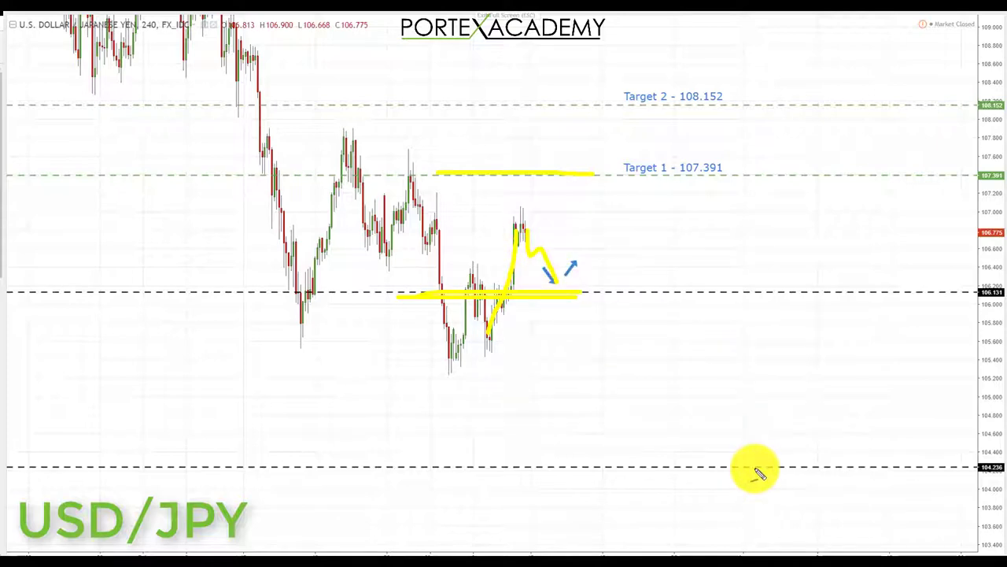
{"action": "mouse_move", "coordinate": [733, 403]}
{"action": "left_mouse_down"}
{"action": "mouse_move", "coordinate": [786, 332]}
{"action": "mouse_move", "coordinate": [823, 376]}
{"action": "mouse_move", "coordinate": [831, 352]}
{"action": "left_mouse_up"}
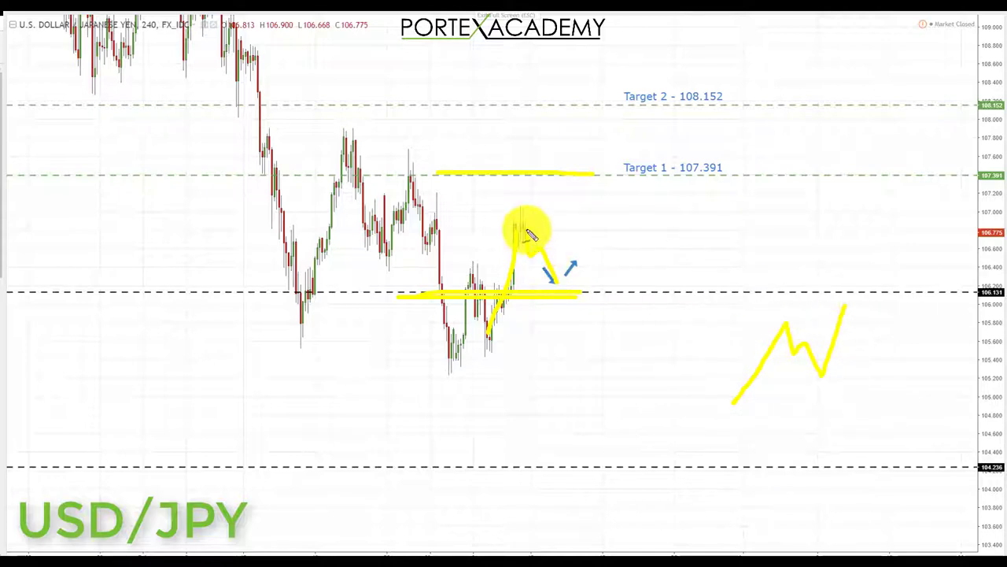
Step: Circle the pullback zone just above the 106.131 level, draw an arrow from it up to Target 1, and underline 107.391
{"action": "mouse_move", "coordinate": [422, 294]}
{"action": "left_mouse_down"}
{"action": "mouse_move", "coordinate": [580, 296]}
{"action": "mouse_move", "coordinate": [543, 295]}
{"action": "mouse_move", "coordinate": [592, 288]}
{"action": "mouse_move", "coordinate": [579, 269]}
{"action": "left_mouse_up"}
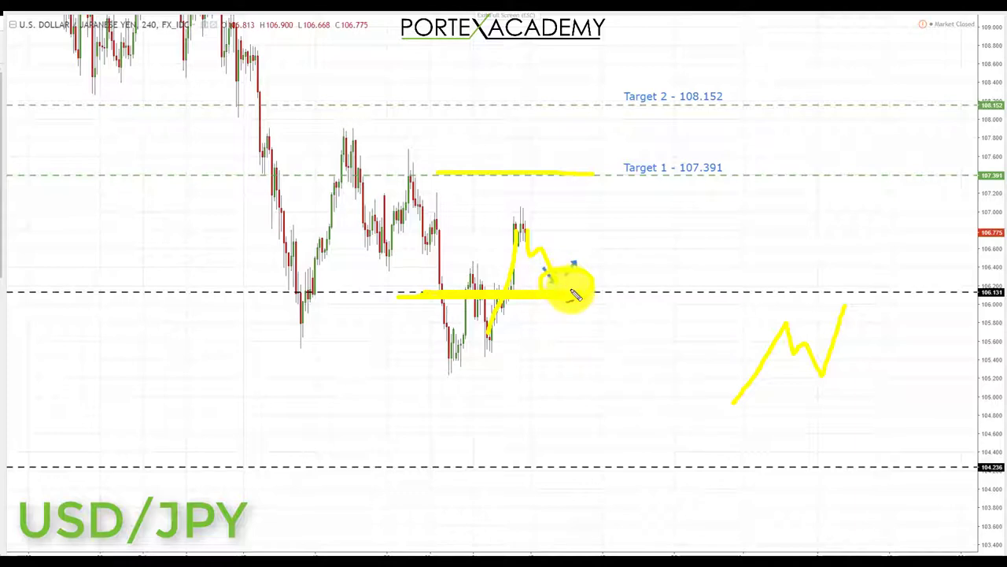
{"action": "left_click_drag", "start_coordinate": [576, 294], "coordinate": [617, 198]}
{"action": "left_click_drag", "start_coordinate": [680, 182], "coordinate": [727, 182]}
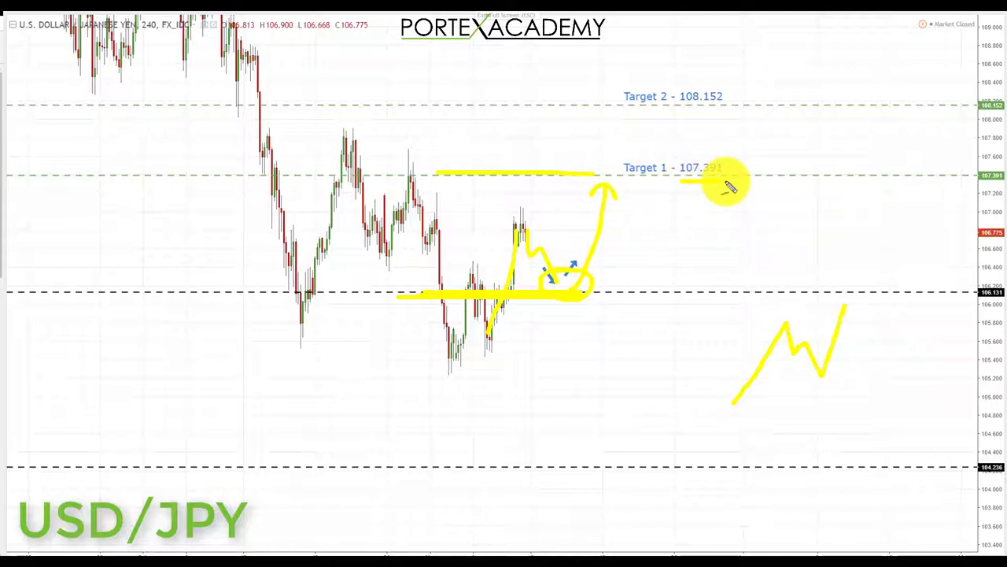
Step: Extend the projected USD/JPY rally arrow up to the 107.391 Target 1 level
{"action": "left_click_drag", "start_coordinate": [612, 211], "coordinate": [613, 173]}
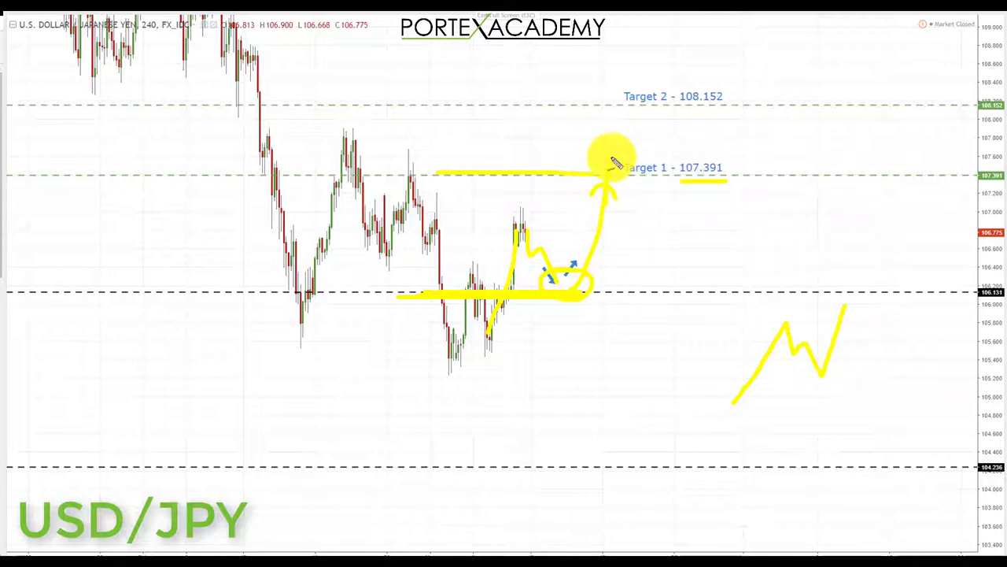
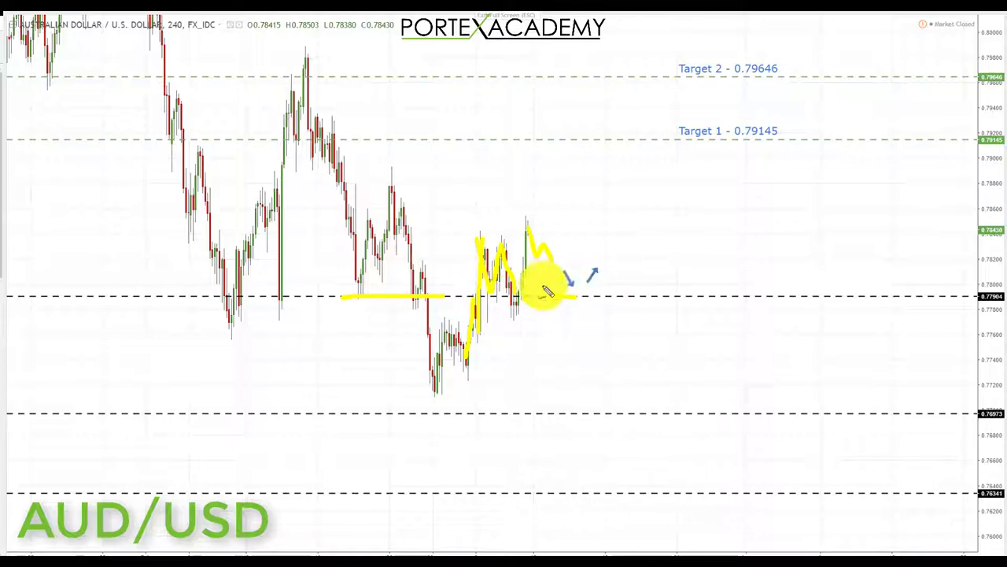
Step: Draw the projected AUD/USD rally from 0.77904 past Target 1 toward Target 2, and underline both target labels
{"action": "left_click_drag", "start_coordinate": [573, 296], "coordinate": [608, 187]}
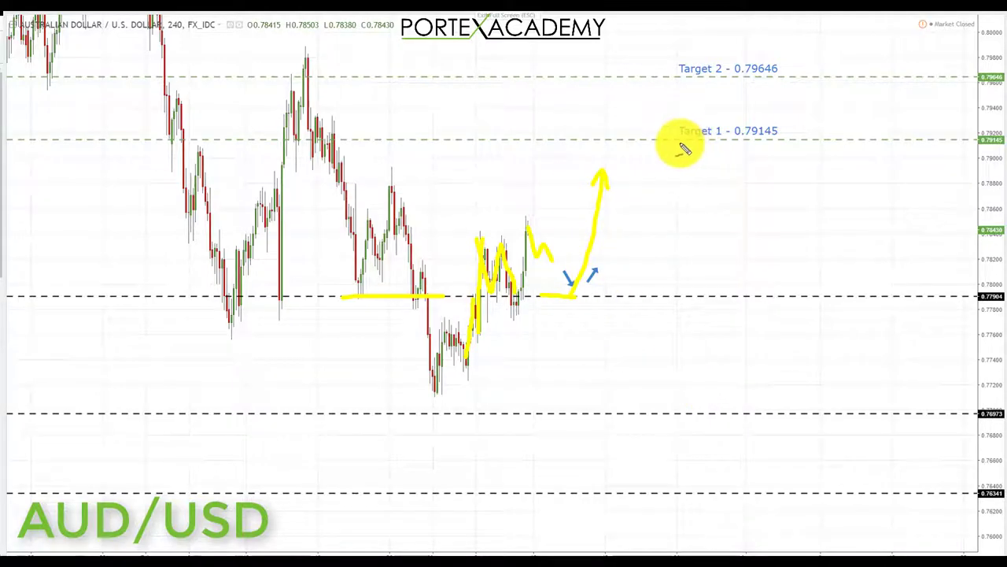
{"action": "left_click_drag", "start_coordinate": [679, 143], "coordinate": [758, 143]}
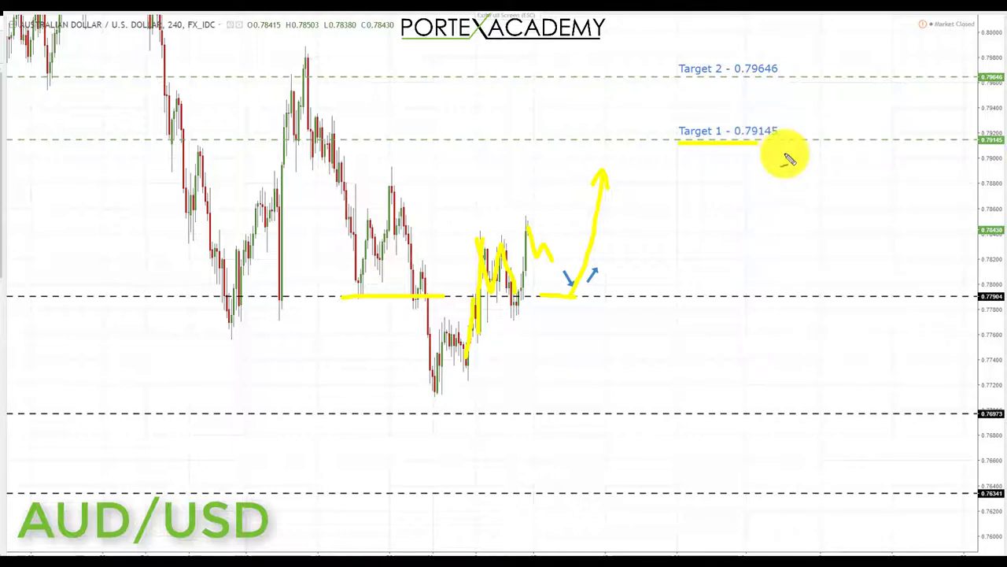
{"action": "mouse_move", "coordinate": [603, 164]}
{"action": "left_mouse_down"}
{"action": "mouse_move", "coordinate": [646, 81]}
{"action": "mouse_move", "coordinate": [768, 83]}
{"action": "left_mouse_up"}
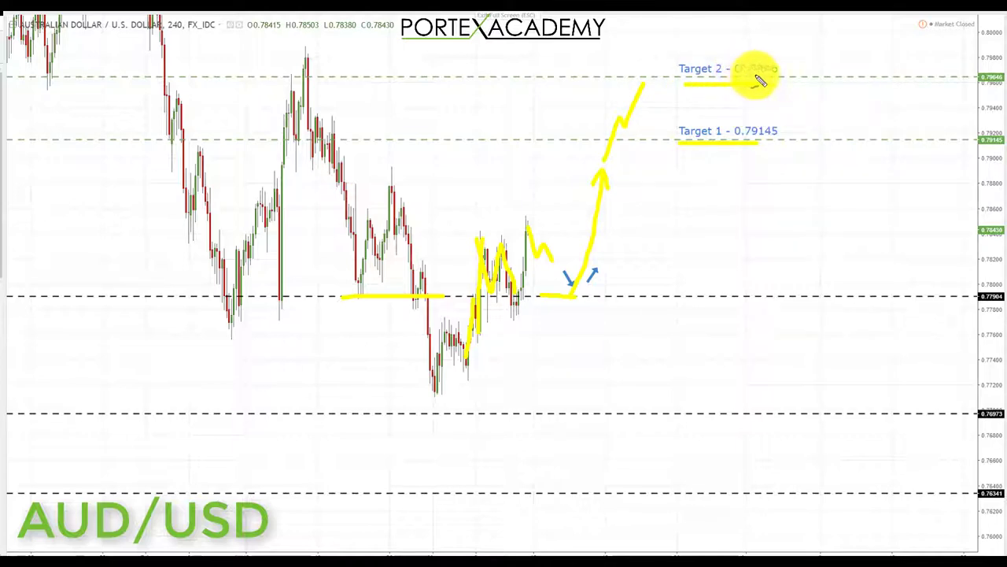
Step: Clear the AUD/USD annotations and draw three horizontal lines in the empty area beside the price: an upper, a lower and a middle one
{"action": "key", "text": "e"}
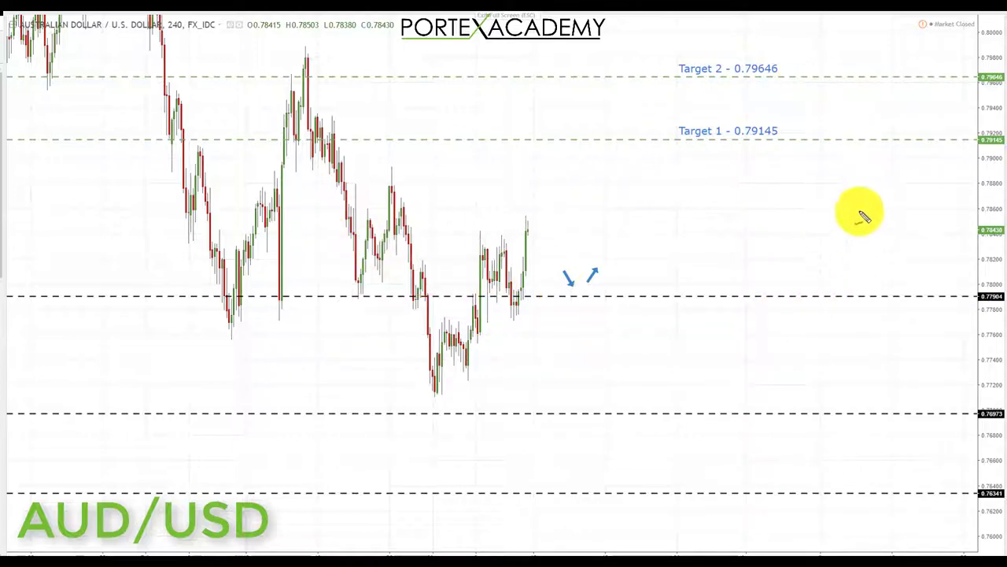
{"action": "left_click_drag", "start_coordinate": [564, 272], "coordinate": [573, 284]}
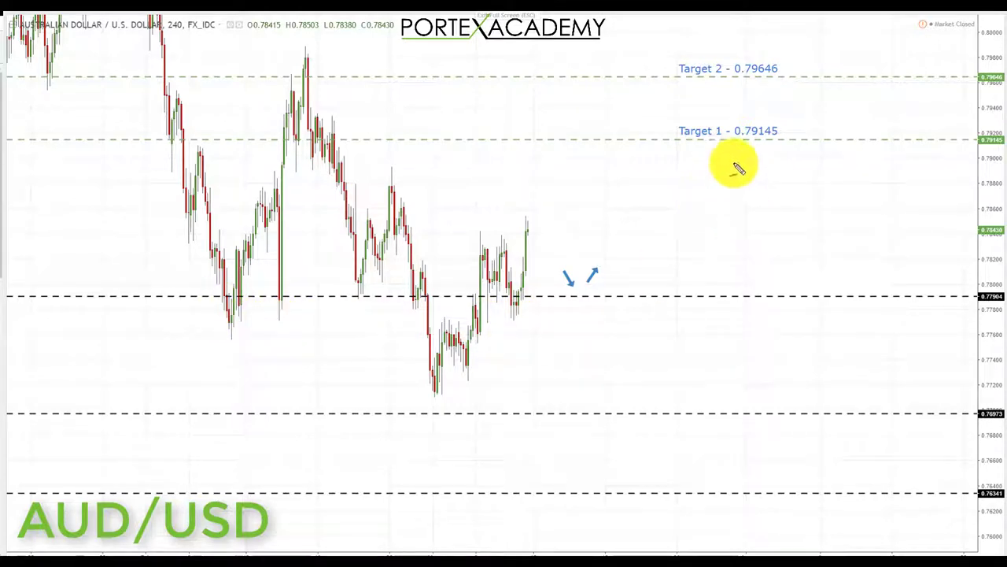
{"action": "left_click_drag", "start_coordinate": [717, 248], "coordinate": [886, 248]}
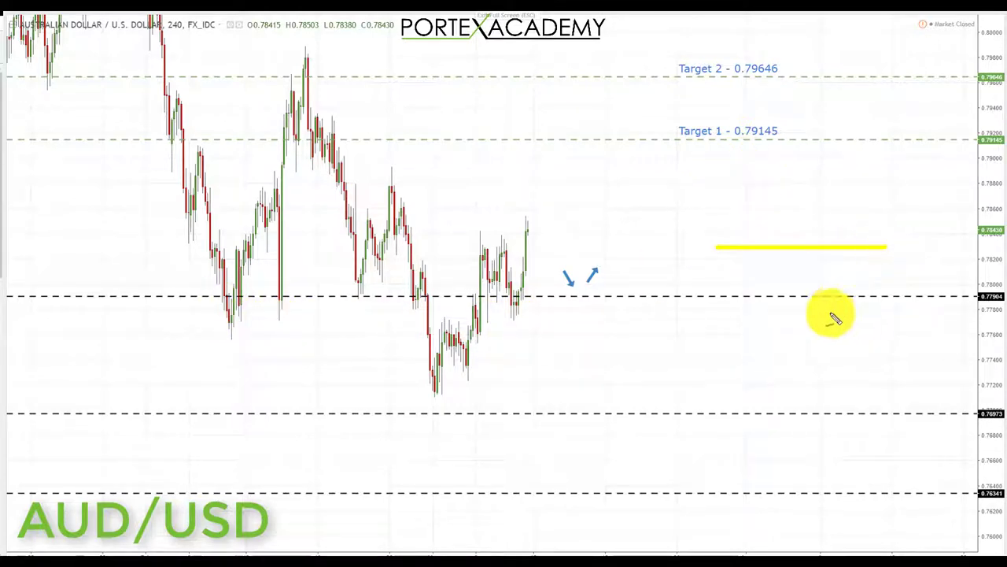
{"action": "left_click_drag", "start_coordinate": [717, 324], "coordinate": [883, 319]}
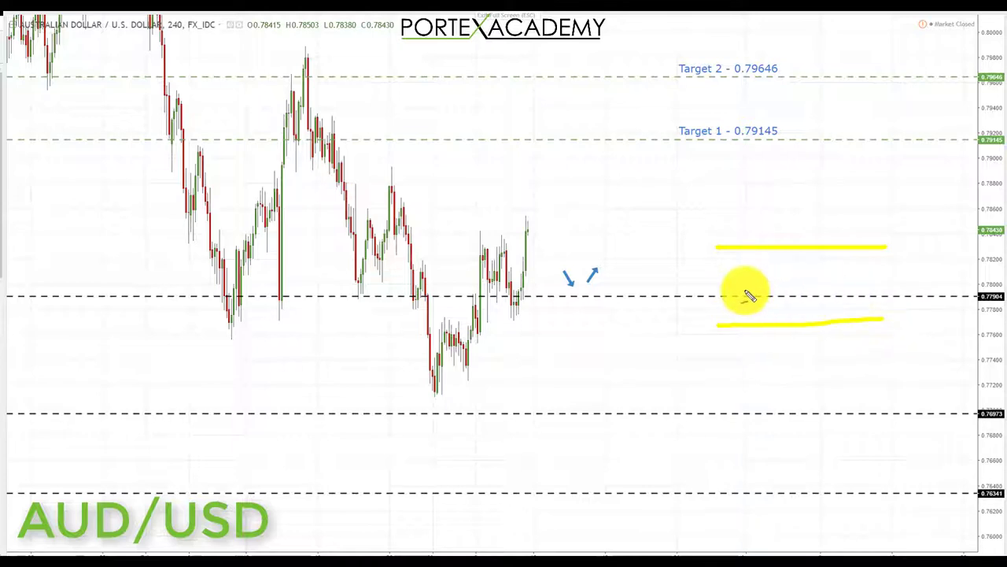
{"action": "left_click_drag", "start_coordinate": [745, 291], "coordinate": [850, 291]}
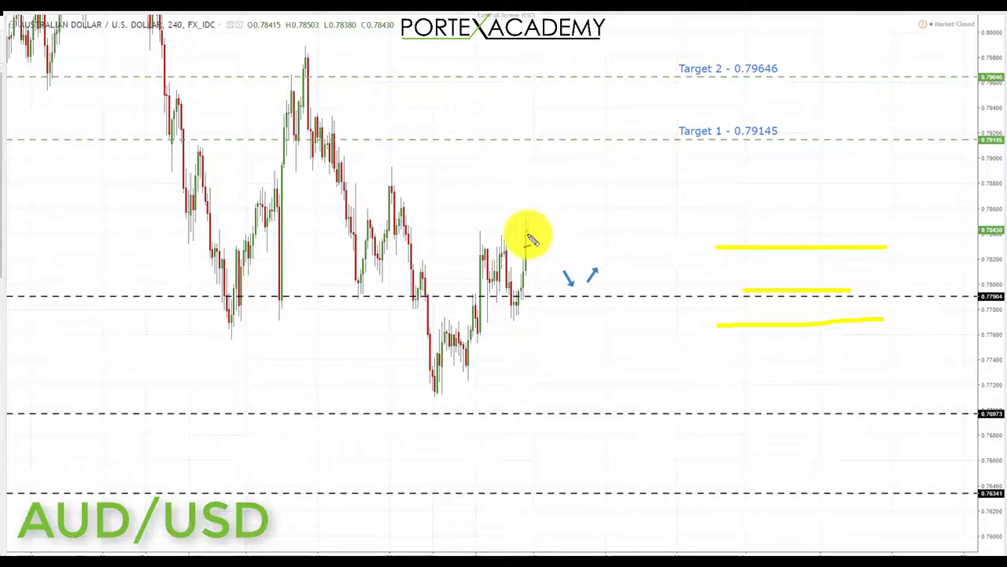
Step: Sketch the alternative AUD/USD decline through 0.77904 to just above 0.76973, and highlight the broken 0.77904 level
{"action": "mouse_move", "coordinate": [533, 231]}
{"action": "left_mouse_down"}
{"action": "mouse_move", "coordinate": [538, 283]}
{"action": "mouse_move", "coordinate": [551, 288]}
{"action": "mouse_move", "coordinate": [562, 333]}
{"action": "mouse_move", "coordinate": [580, 319]}
{"action": "mouse_move", "coordinate": [598, 346]}
{"action": "mouse_move", "coordinate": [600, 399]}
{"action": "mouse_move", "coordinate": [627, 380]}
{"action": "left_mouse_up"}
{"action": "left_click_drag", "start_coordinate": [416, 295], "coordinate": [573, 295]}
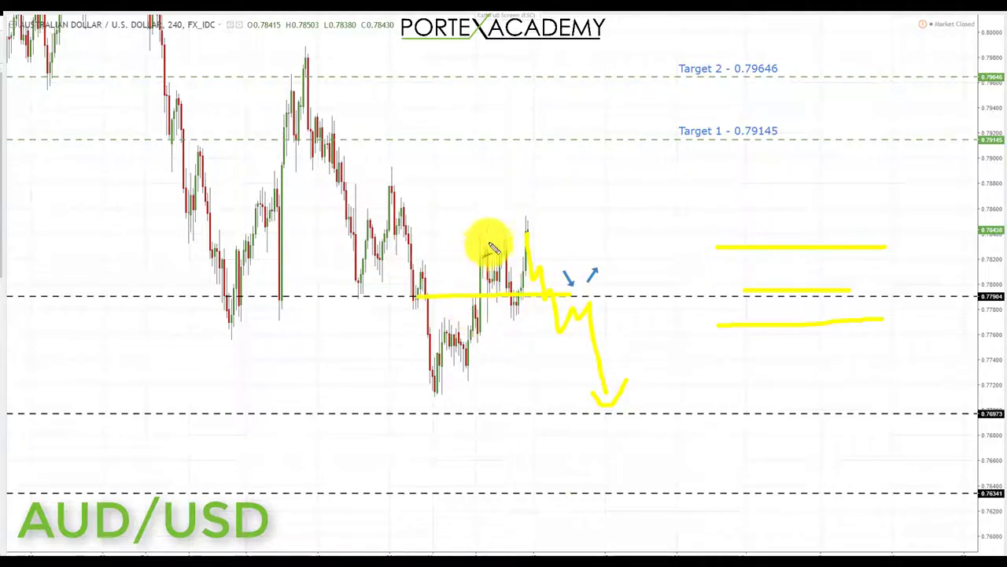
{"action": "left_click_drag", "start_coordinate": [634, 274], "coordinate": [667, 206]}
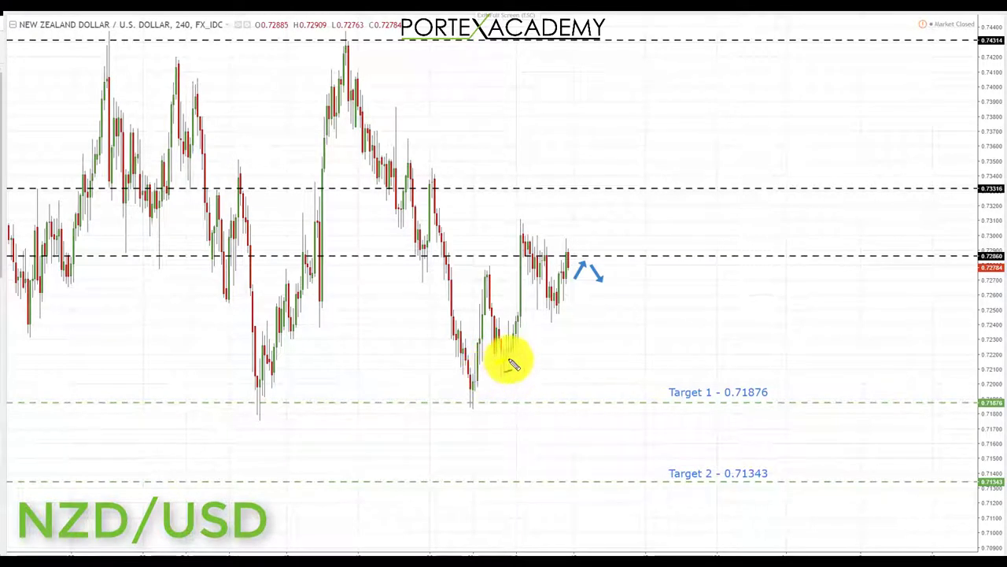
Step: Trace the NZD/USD rally through 0.72860, highlight that level, and circle the earlier and current price action around it
{"action": "left_click_drag", "start_coordinate": [511, 364], "coordinate": [530, 232]}
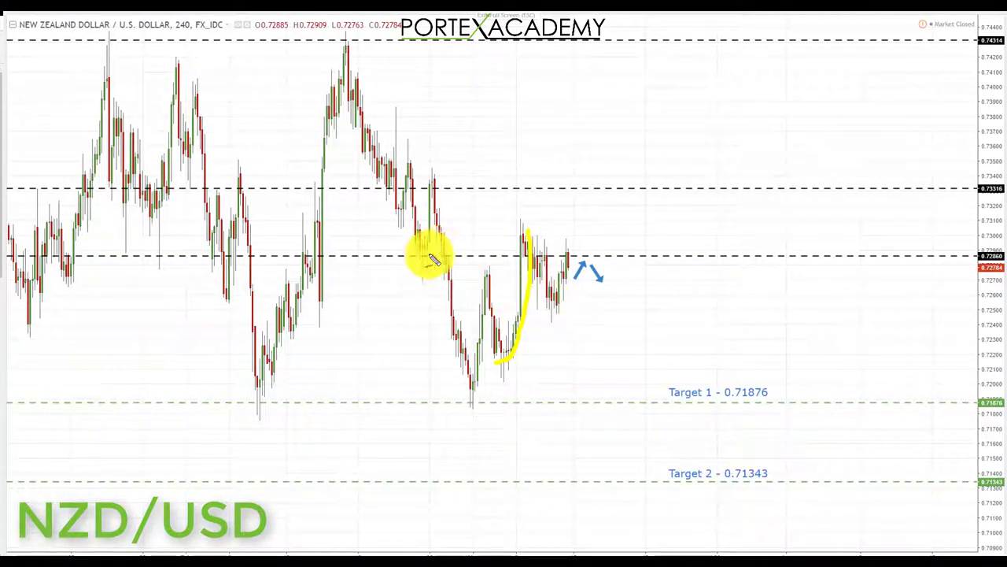
{"action": "left_click_drag", "start_coordinate": [384, 255], "coordinate": [517, 255]}
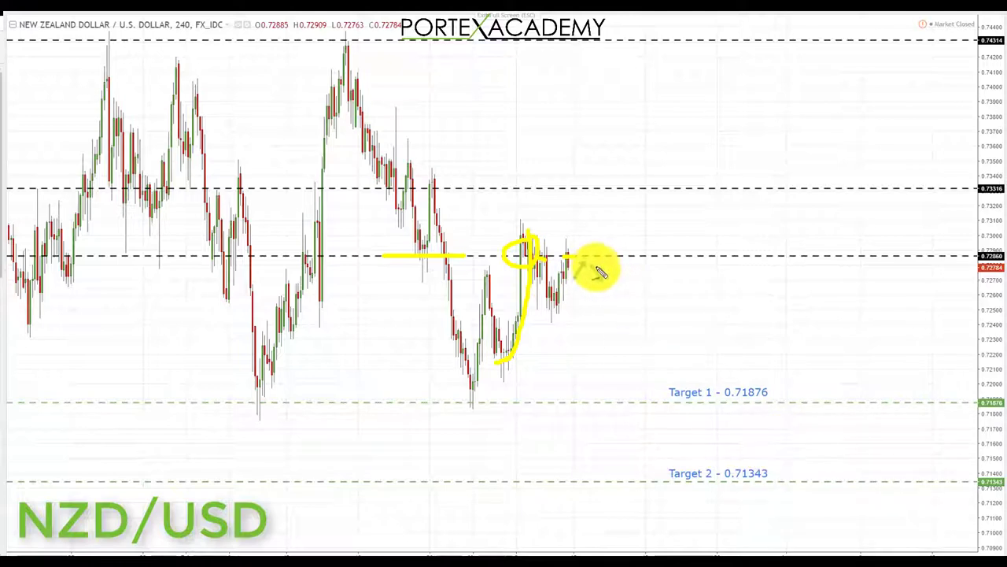
{"action": "mouse_move", "coordinate": [571, 295]}
{"action": "left_mouse_down"}
{"action": "mouse_move", "coordinate": [551, 273]}
{"action": "mouse_move", "coordinate": [553, 256]}
{"action": "left_mouse_up"}
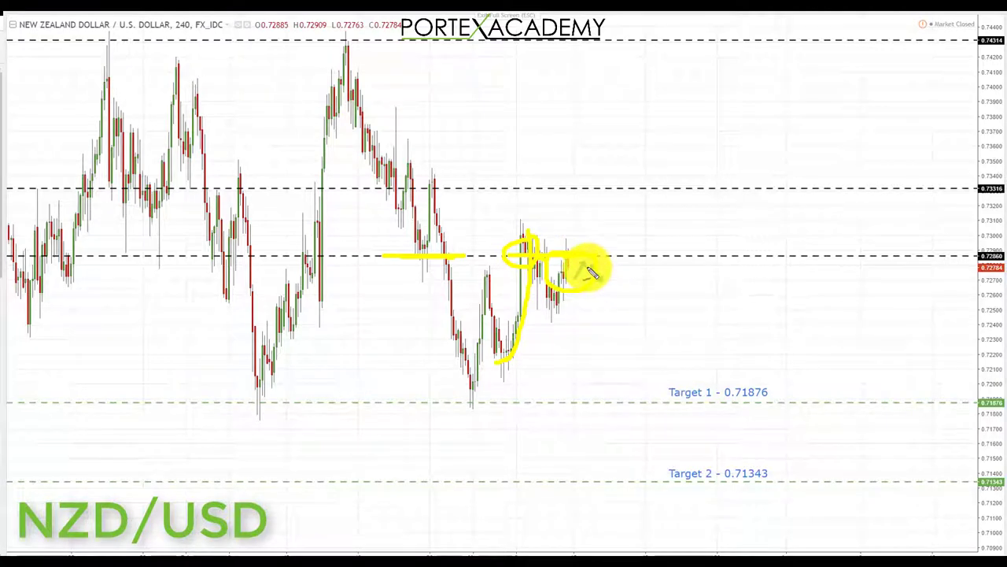
Step: Draw the projected NZD/USD decline through Target 1 to Target 2, mark the two previous lows near 0.71876, and underline 0.71343
{"action": "mouse_move", "coordinate": [592, 272]}
{"action": "left_mouse_down"}
{"action": "mouse_move", "coordinate": [627, 388]}
{"action": "mouse_move", "coordinate": [641, 398]}
{"action": "mouse_move", "coordinate": [648, 377]}
{"action": "left_mouse_up"}
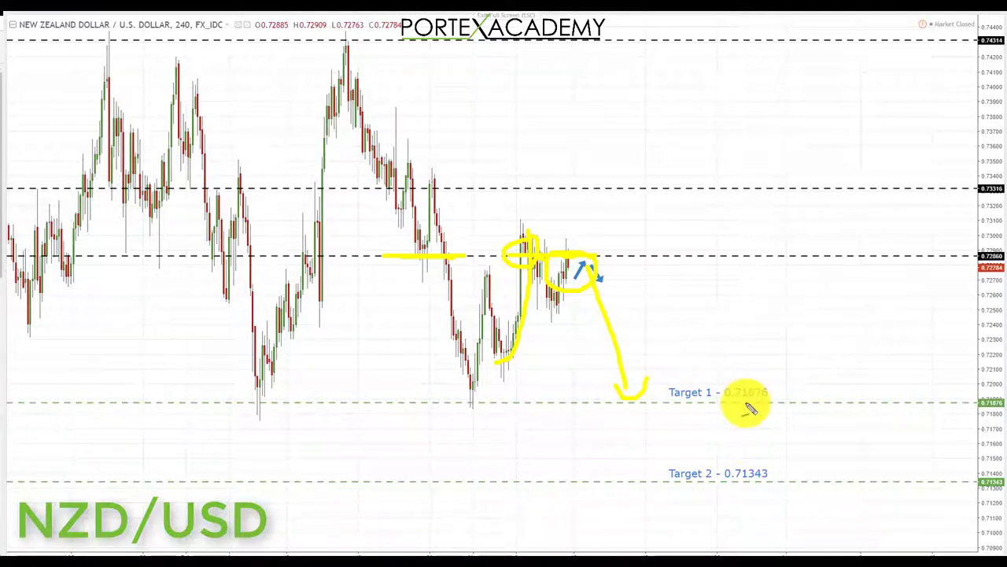
{"action": "left_click_drag", "start_coordinate": [230, 393], "coordinate": [289, 394]}
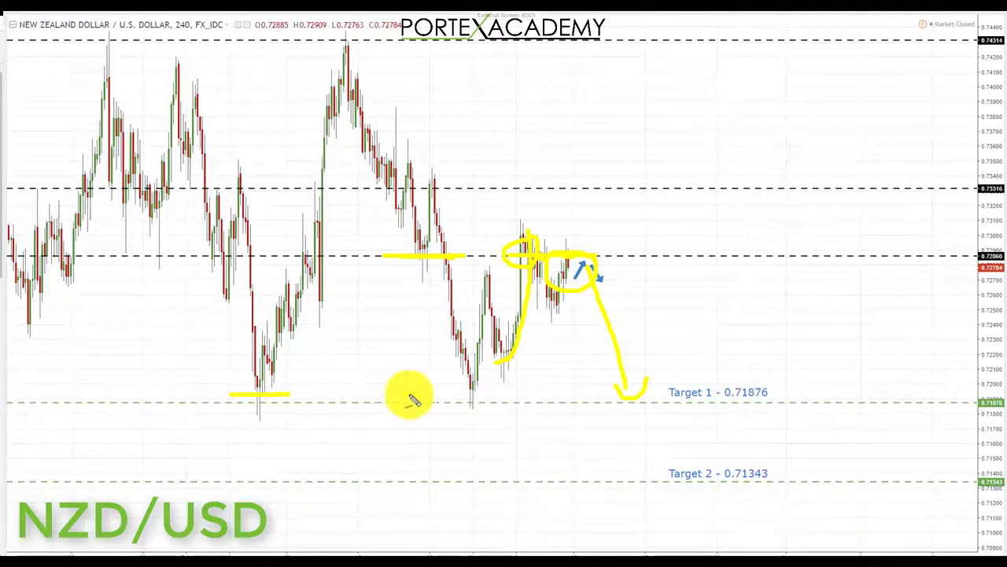
{"action": "left_click_drag", "start_coordinate": [413, 399], "coordinate": [485, 399]}
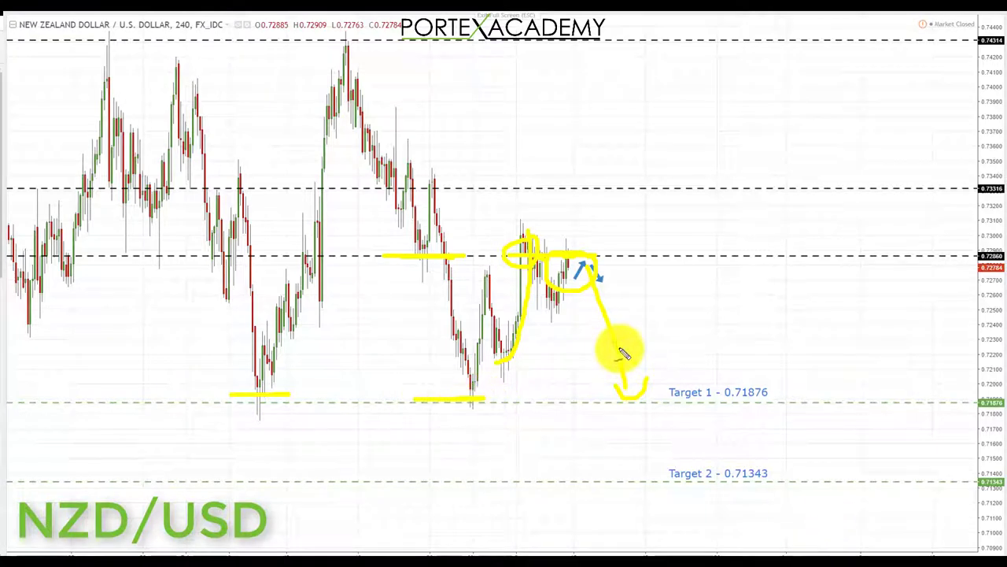
{"action": "left_click_drag", "start_coordinate": [650, 420], "coordinate": [667, 468]}
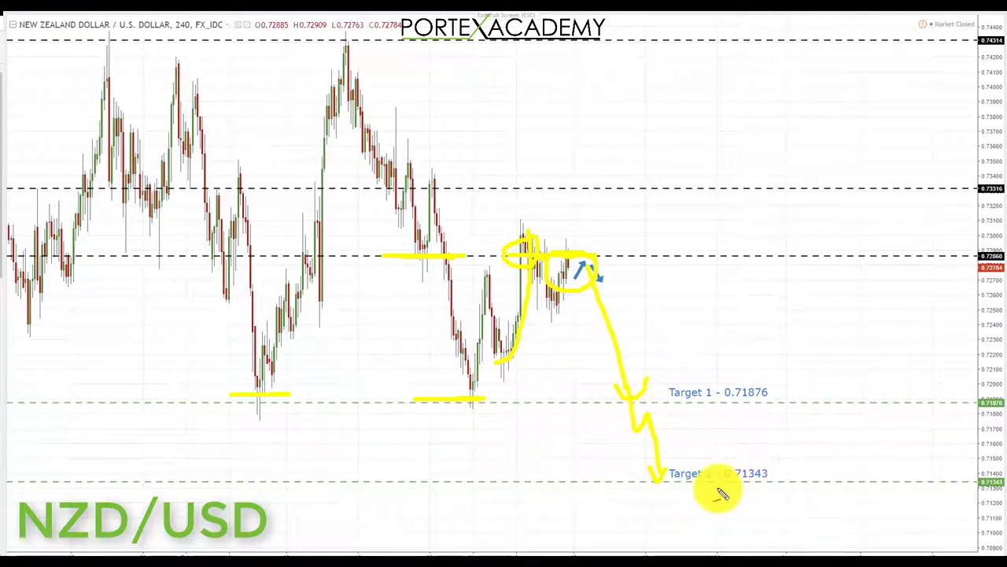
{"action": "left_click_drag", "start_coordinate": [718, 488], "coordinate": [787, 488]}
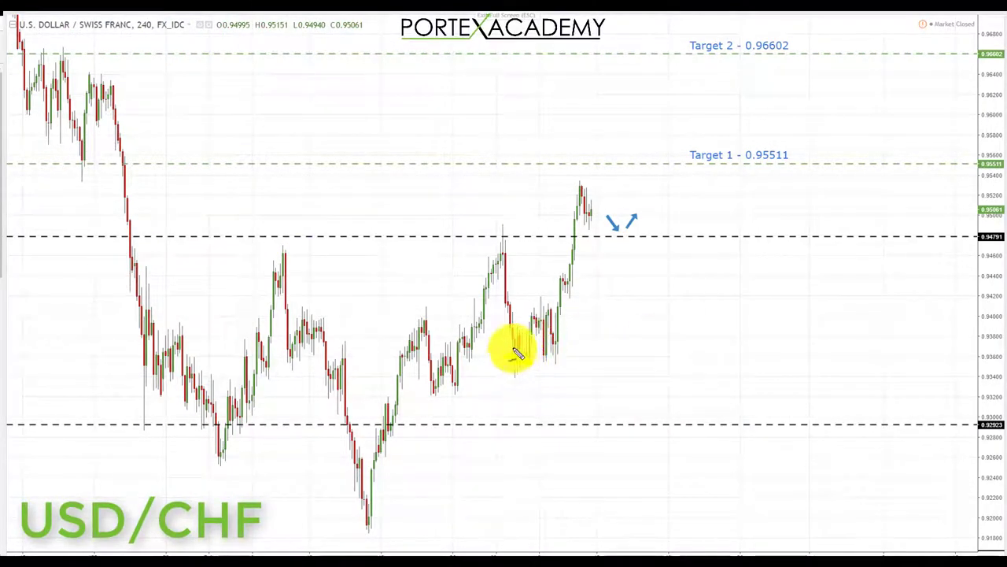
Step: Mark the USD/CHF swing low near 0.9360 and draw a left-pointing arrow across the earlier sell-off just above 0.94791
{"action": "left_click_drag", "start_coordinate": [504, 356], "coordinate": [529, 359]}
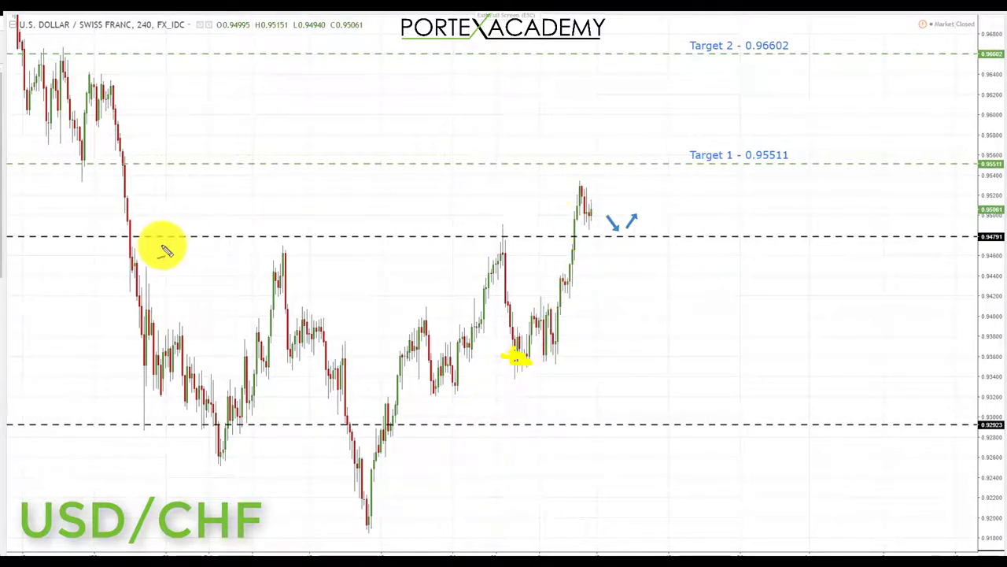
{"action": "mouse_move", "coordinate": [203, 223]}
{"action": "left_mouse_down"}
{"action": "mouse_move", "coordinate": [67, 225]}
{"action": "mouse_move", "coordinate": [130, 230]}
{"action": "left_mouse_up"}
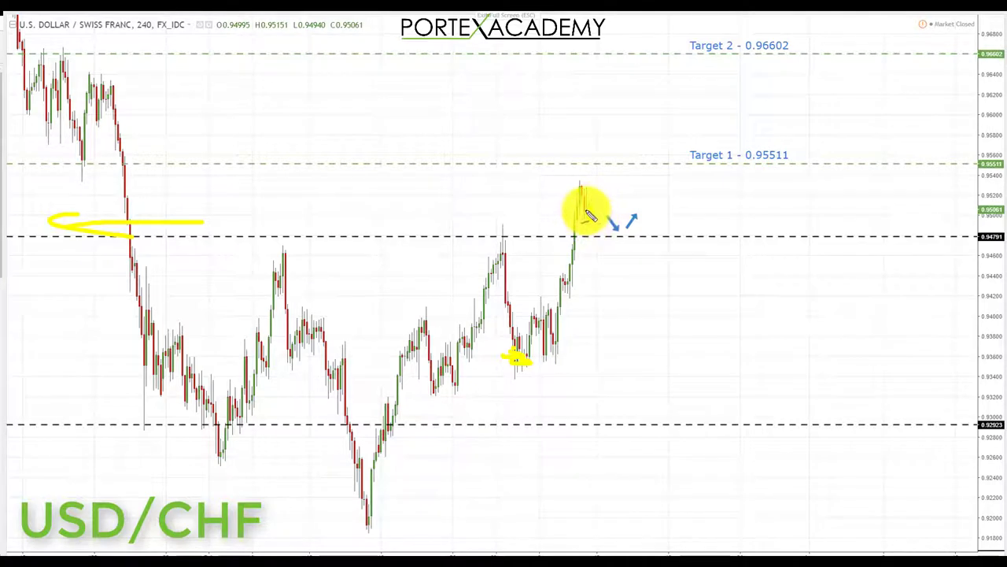
Step: Sketch the USD/CHF pullback to 0.94791 and the projected rally through Target 1 to Target 2, underlining 0.95511 and 0.96602
{"action": "left_click_drag", "start_coordinate": [580, 191], "coordinate": [595, 224]}
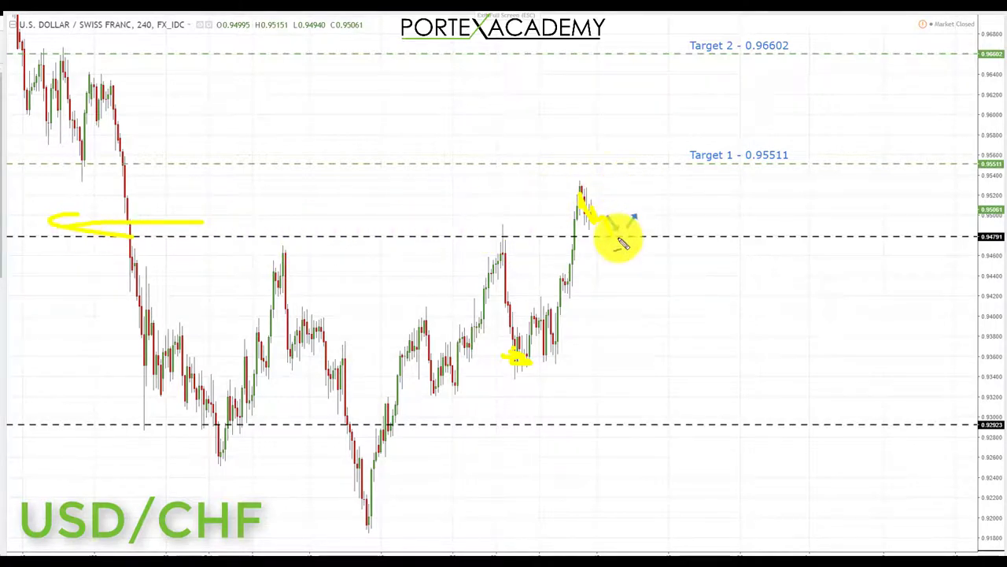
{"action": "left_click_drag", "start_coordinate": [614, 240], "coordinate": [632, 217]}
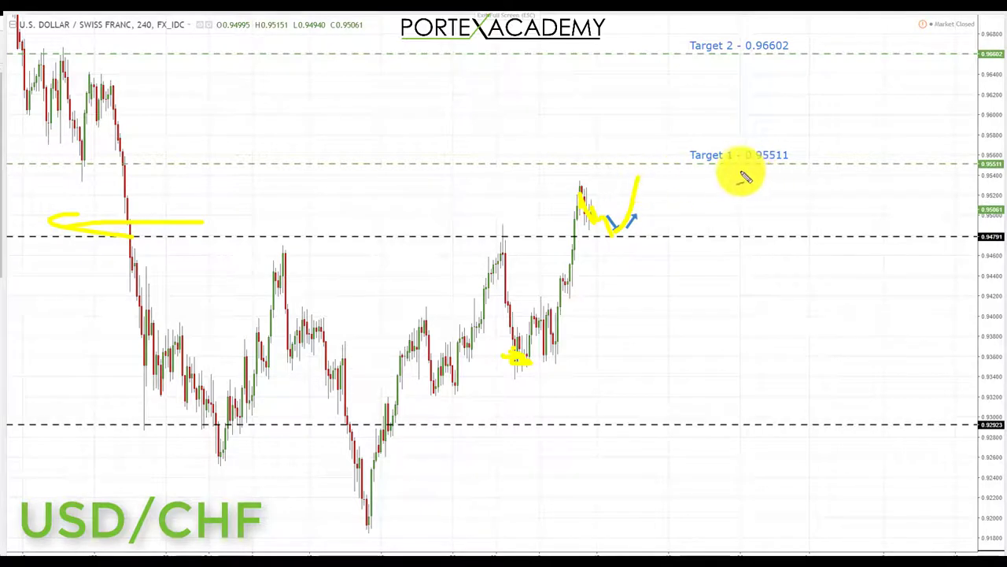
{"action": "left_click_drag", "start_coordinate": [739, 167], "coordinate": [824, 167]}
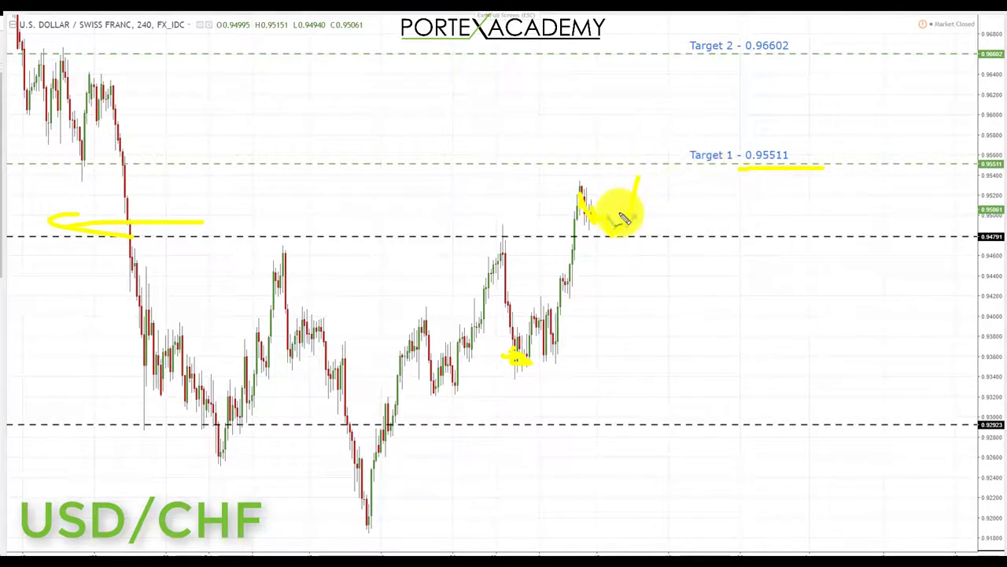
{"action": "left_click_drag", "start_coordinate": [642, 191], "coordinate": [653, 160]}
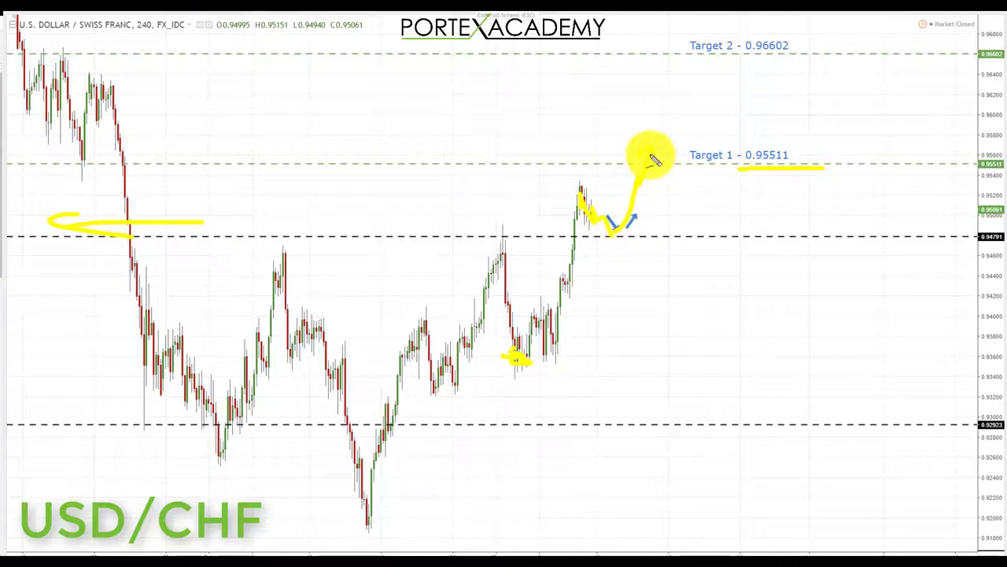
{"action": "left_click_drag", "start_coordinate": [655, 152], "coordinate": [671, 69]}
{"action": "left_click_drag", "start_coordinate": [739, 58], "coordinate": [816, 58]}
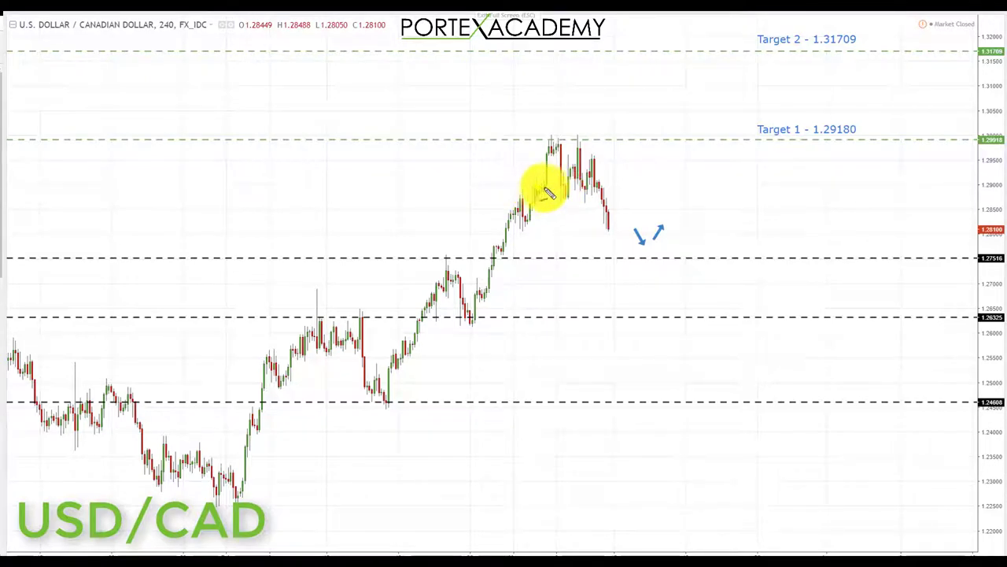
Step: Trace the USD/CAD rally to Target 1 and the swings after it, and highlight the 1.27516 level
{"action": "left_click_drag", "start_coordinate": [543, 193], "coordinate": [554, 144]}
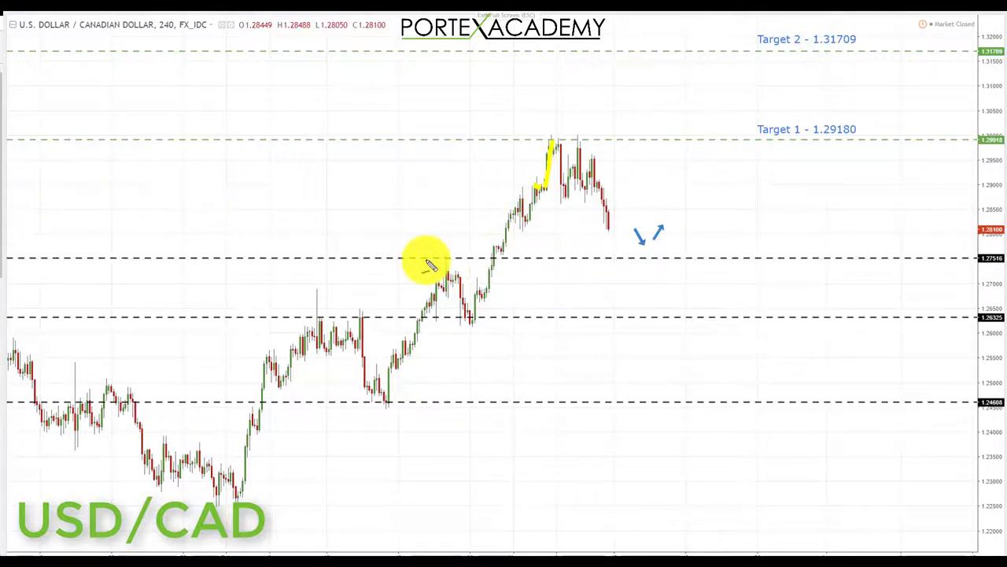
{"action": "left_click_drag", "start_coordinate": [429, 258], "coordinate": [534, 256]}
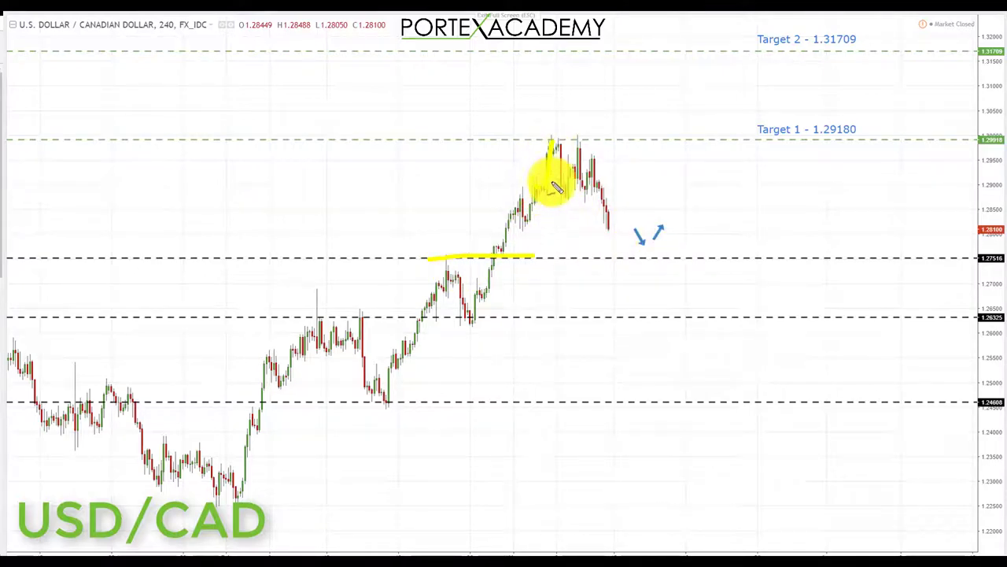
{"action": "mouse_move", "coordinate": [565, 193]}
{"action": "left_mouse_down"}
{"action": "mouse_move", "coordinate": [573, 157]}
{"action": "mouse_move", "coordinate": [587, 187]}
{"action": "mouse_move", "coordinate": [603, 164]}
{"action": "left_mouse_up"}
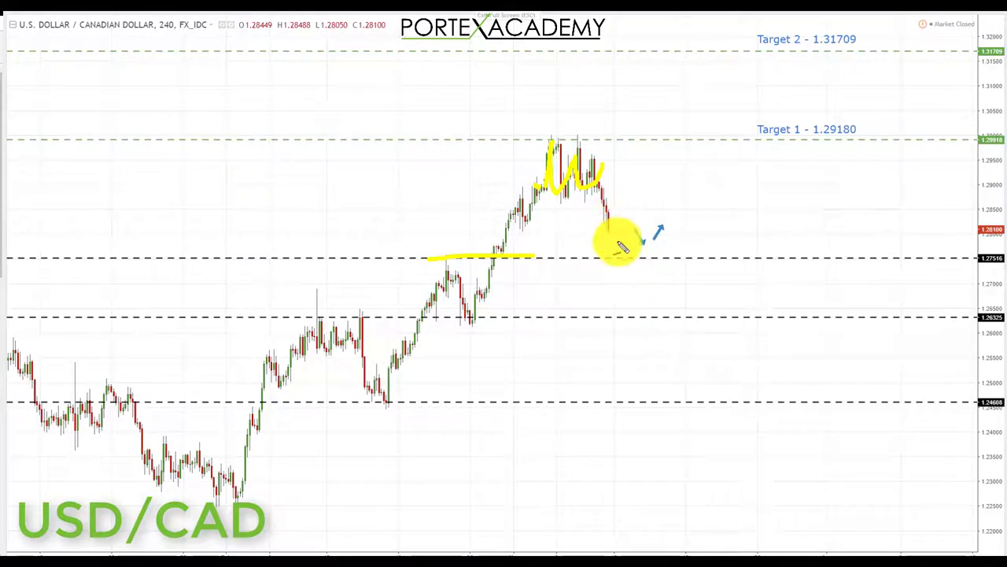
Step: Circle the USD/CAD pullback zone around 1.27516, draw the projected rally toward Target 1, and underline the recent high and 1.29180
{"action": "left_click_drag", "start_coordinate": [636, 230], "coordinate": [643, 242]}
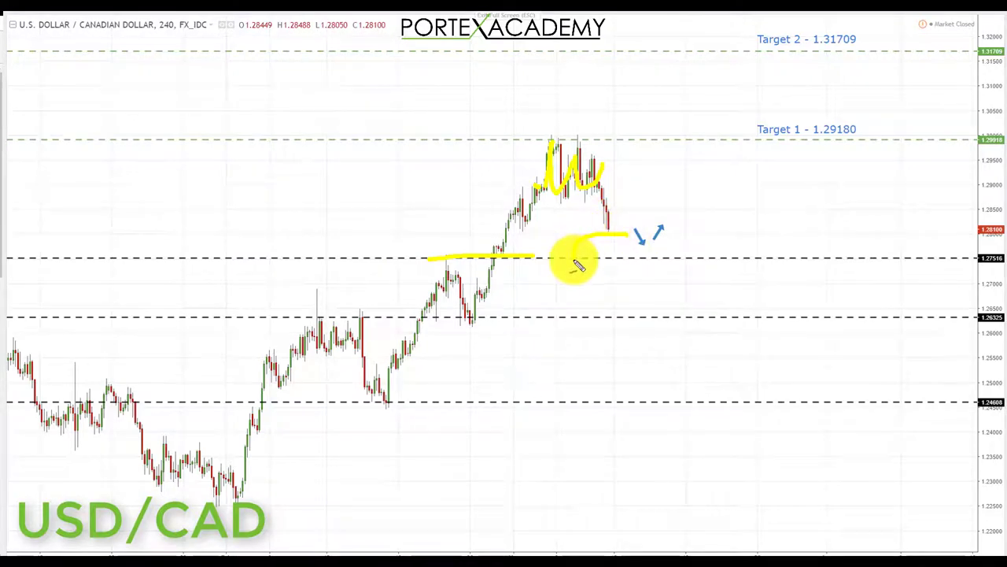
{"action": "mouse_move", "coordinate": [584, 270]}
{"action": "left_mouse_down"}
{"action": "mouse_move", "coordinate": [611, 267]}
{"action": "mouse_move", "coordinate": [647, 236]}
{"action": "left_mouse_up"}
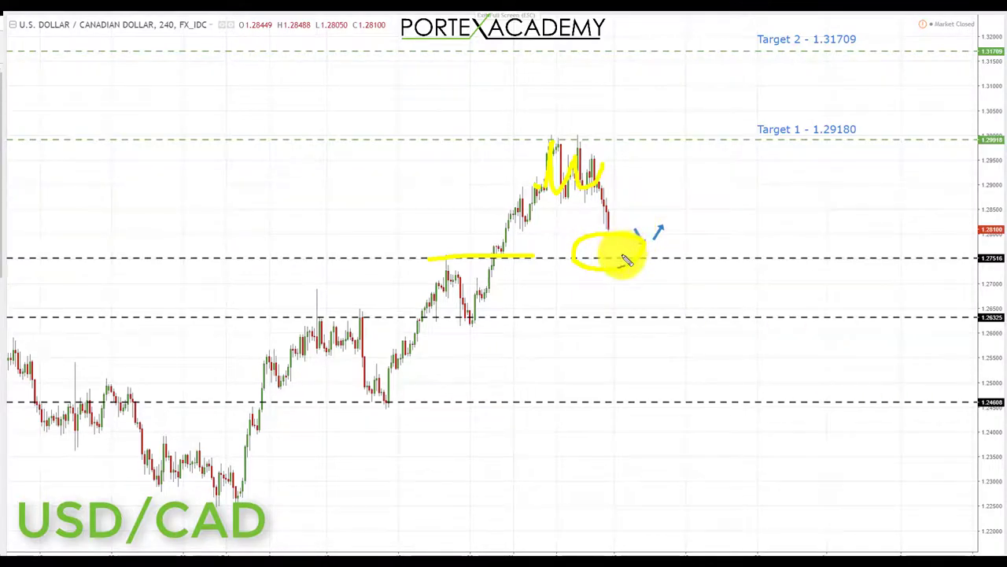
{"action": "left_click_drag", "start_coordinate": [626, 259], "coordinate": [660, 145]}
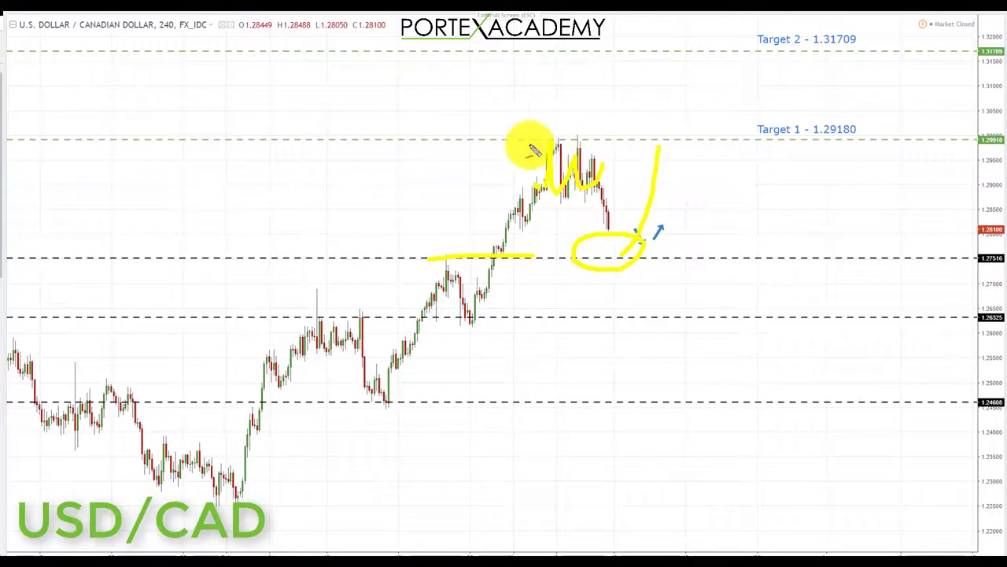
{"action": "left_click_drag", "start_coordinate": [523, 145], "coordinate": [559, 142]}
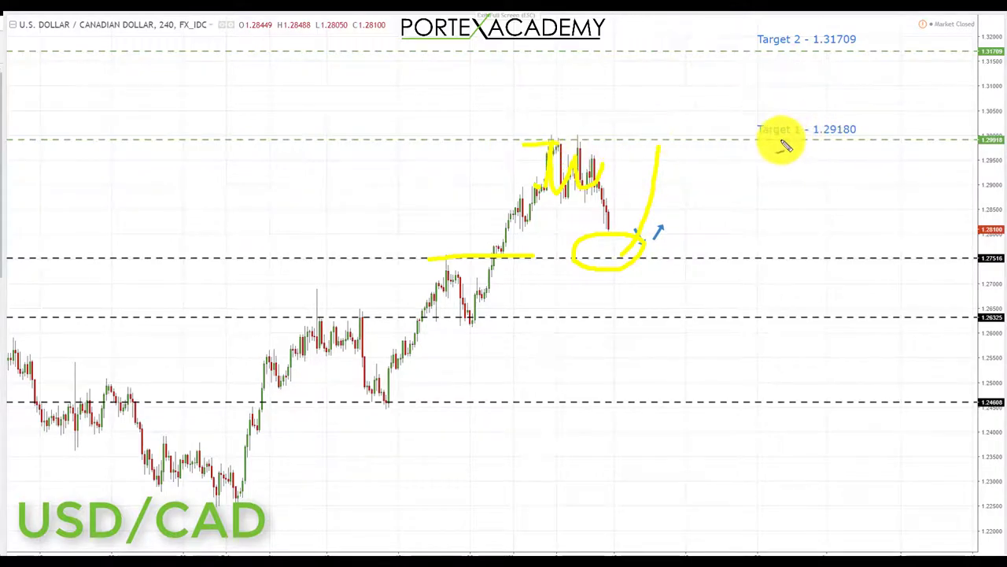
{"action": "left_click_drag", "start_coordinate": [877, 143], "coordinate": [778, 141]}
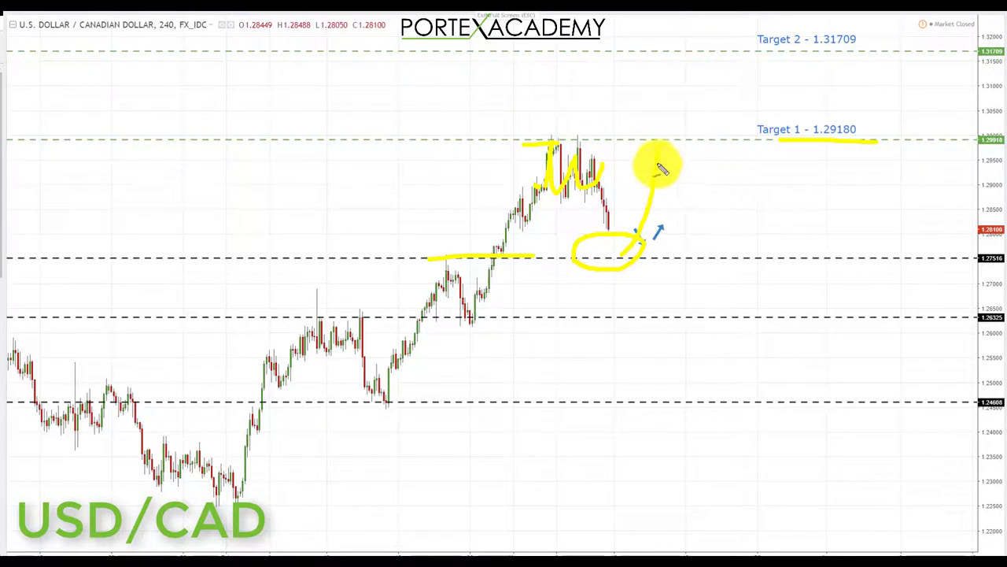
Step: Extend the projected USD/CAD rally toward Target 2 and underline the 1.31709 level
{"action": "mouse_move", "coordinate": [661, 169]}
{"action": "left_mouse_down"}
{"action": "mouse_move", "coordinate": [666, 134]}
{"action": "mouse_move", "coordinate": [687, 132]}
{"action": "mouse_move", "coordinate": [712, 77]}
{"action": "mouse_move", "coordinate": [722, 78]}
{"action": "left_mouse_up"}
{"action": "left_click_drag", "start_coordinate": [865, 52], "coordinate": [840, 54]}
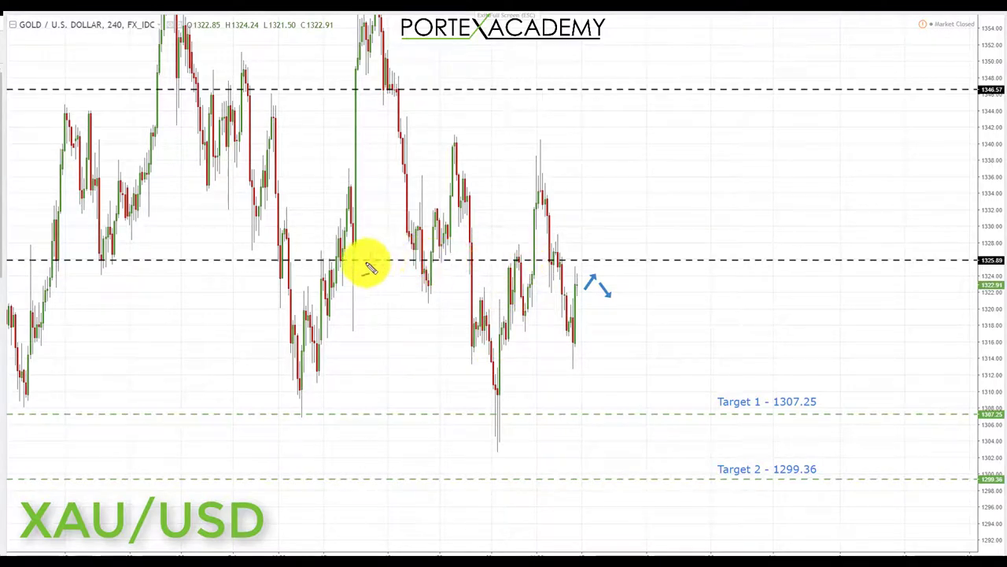
Step: Highlight the XAU/USD 1325.89 level at the earlier swings and current price, trace the drop from the recent high, and mark the retest zone
{"action": "left_click_drag", "start_coordinate": [364, 263], "coordinate": [549, 257]}
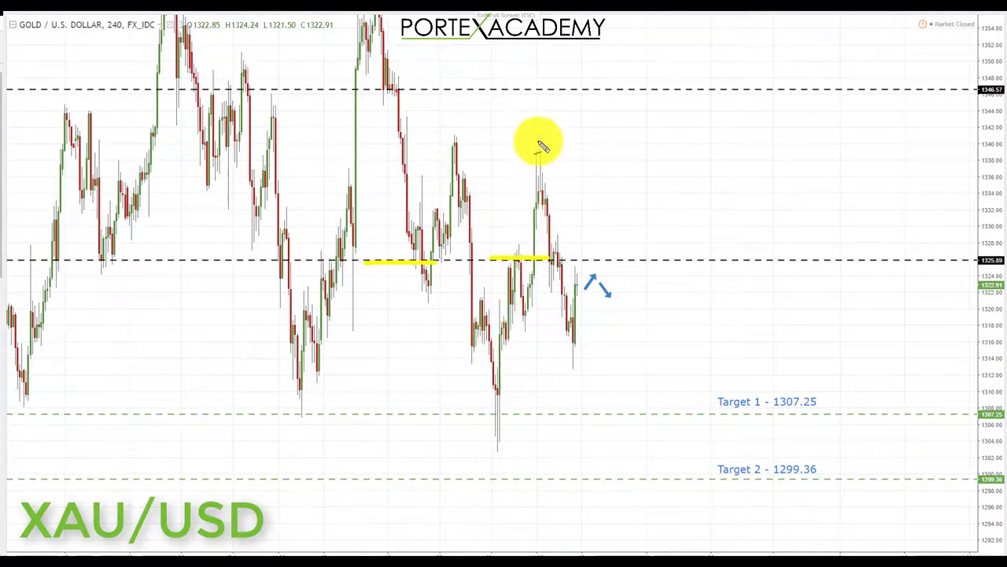
{"action": "left_click_drag", "start_coordinate": [539, 140], "coordinate": [549, 258]}
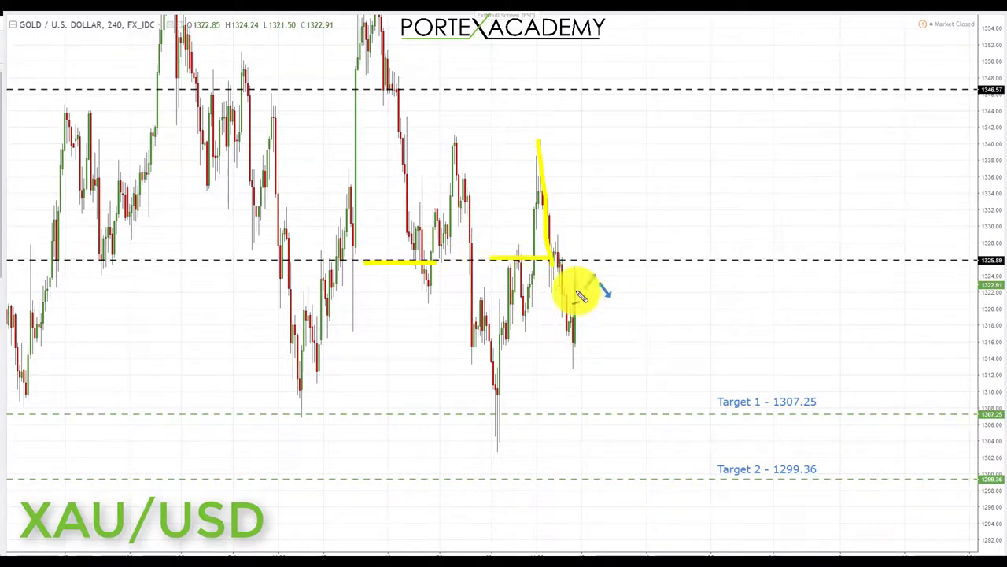
{"action": "left_click_drag", "start_coordinate": [530, 264], "coordinate": [625, 260]}
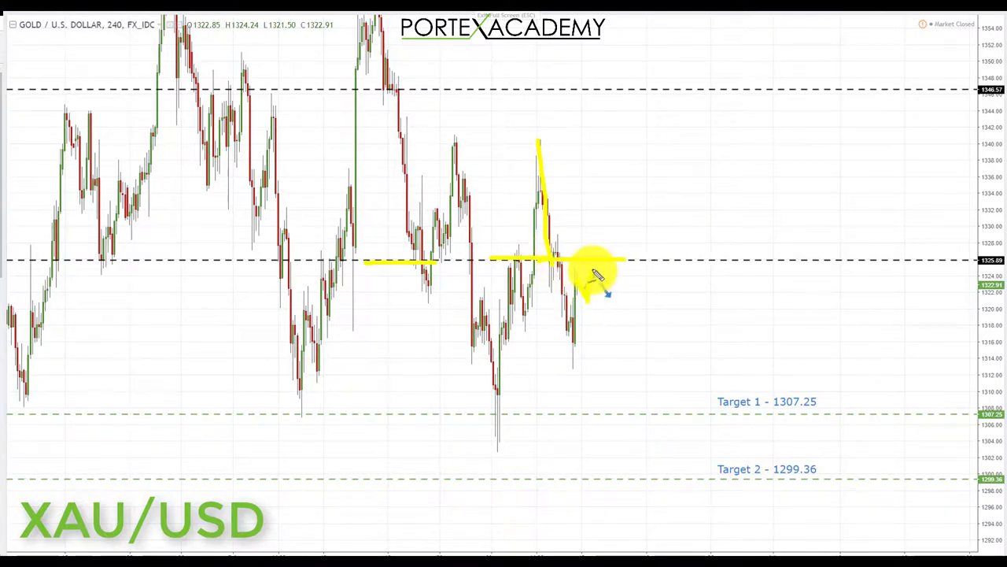
{"action": "mouse_move", "coordinate": [608, 268]}
{"action": "left_mouse_down"}
{"action": "mouse_move", "coordinate": [596, 270]}
{"action": "mouse_move", "coordinate": [603, 275]}
{"action": "left_mouse_up"}
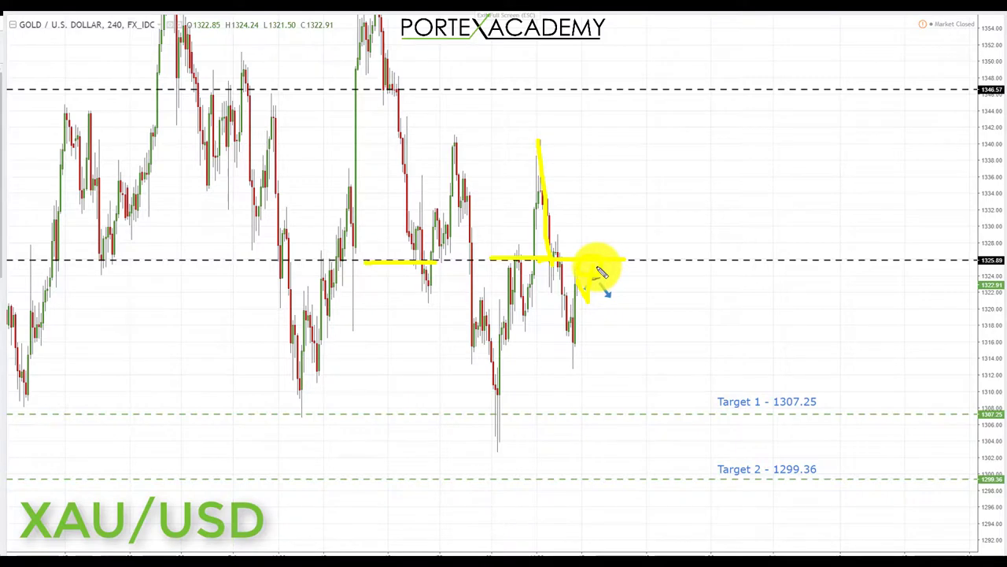
Step: Draw the projected XAU/USD decline from the 1325.89 retest to Target 1 and mark the two earlier swing lows near 1307.25
{"action": "mouse_move", "coordinate": [600, 272]}
{"action": "left_mouse_down"}
{"action": "mouse_move", "coordinate": [643, 396]}
{"action": "mouse_move", "coordinate": [629, 398]}
{"action": "mouse_move", "coordinate": [646, 412]}
{"action": "mouse_move", "coordinate": [653, 398]}
{"action": "left_mouse_up"}
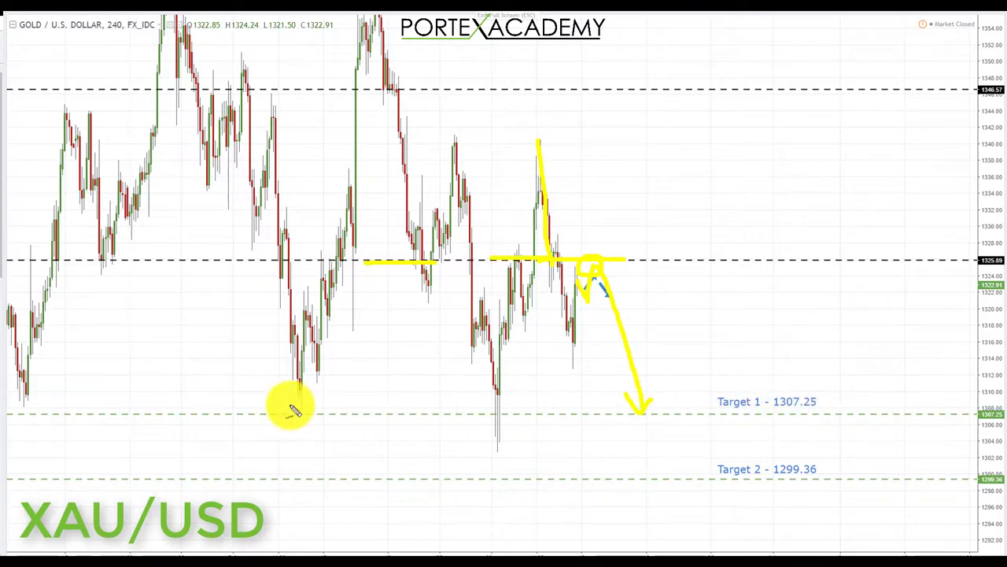
{"action": "left_click_drag", "start_coordinate": [284, 407], "coordinate": [315, 406]}
{"action": "left_click_drag", "start_coordinate": [477, 408], "coordinate": [521, 407]}
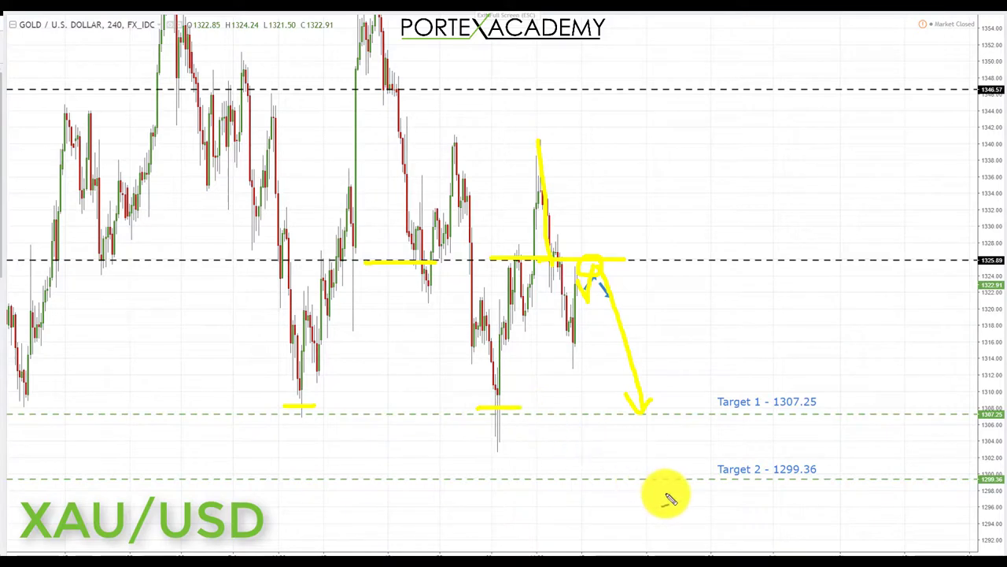
Step: Sketch the XAU/USD break below Target 1, its retest and the further drop to Target 2, underlining 1299.36
{"action": "mouse_move", "coordinate": [611, 364]}
{"action": "left_mouse_down"}
{"action": "mouse_move", "coordinate": [622, 429]}
{"action": "mouse_move", "coordinate": [675, 472]}
{"action": "left_mouse_up"}
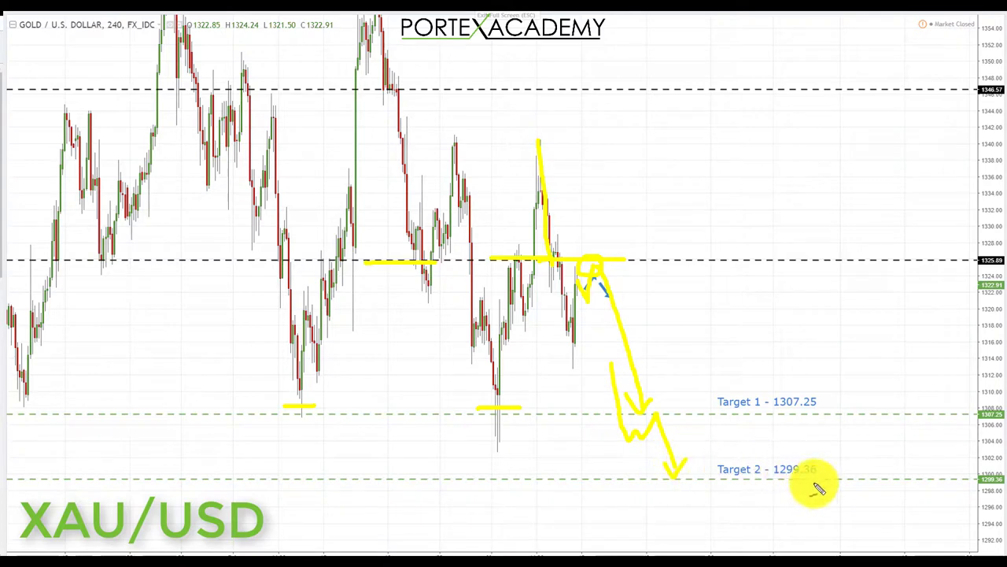
{"action": "left_click_drag", "start_coordinate": [770, 486], "coordinate": [834, 487]}
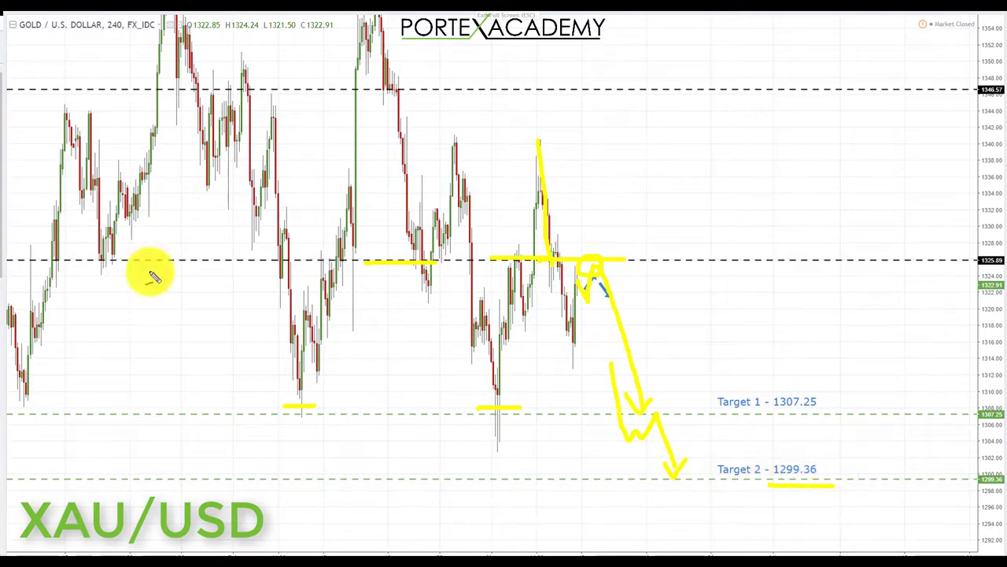